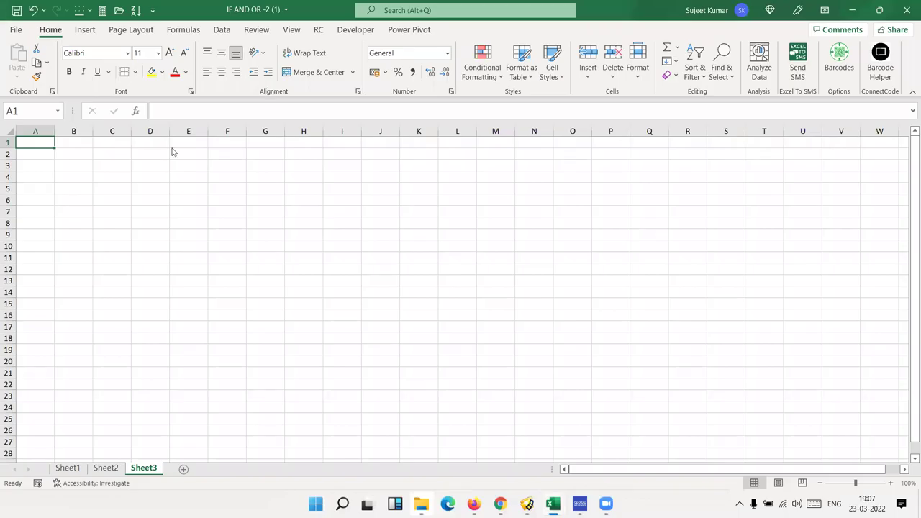
# Enter the heading Sales in A1 and the values 85, 36, 52, 65, 25, 25 in A2:A7.
pyautogui.write('Sales')
pyautogui.press('Return')
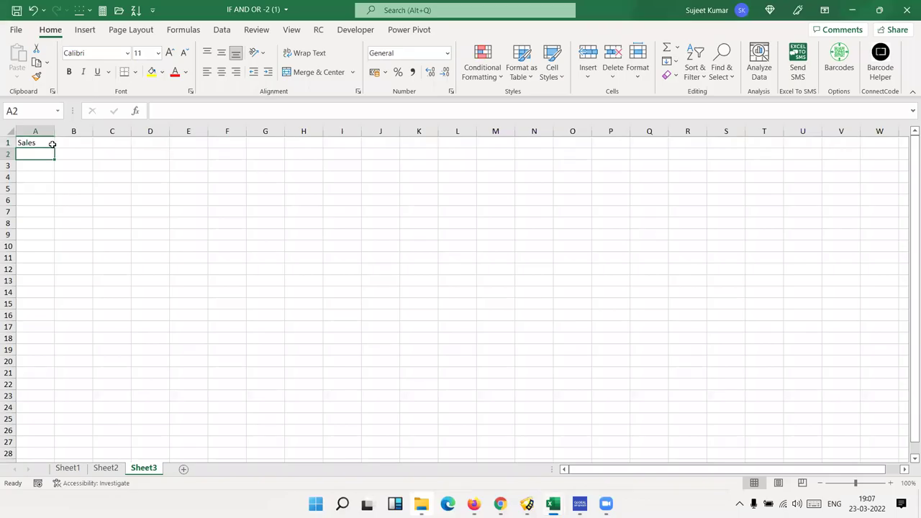
pyautogui.write('85')
pyautogui.press('Return')
pyautogui.write('36')
pyautogui.press('Return')
pyautogui.write('52')
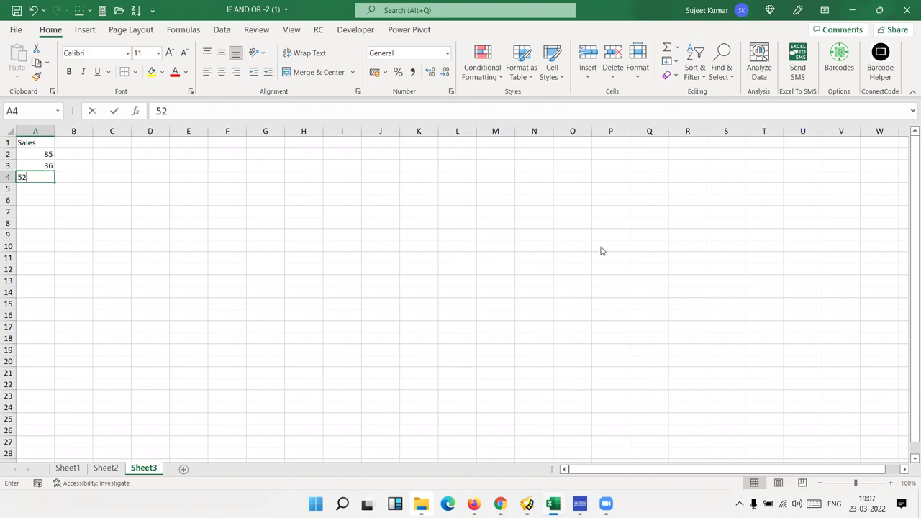
pyautogui.press('Return')
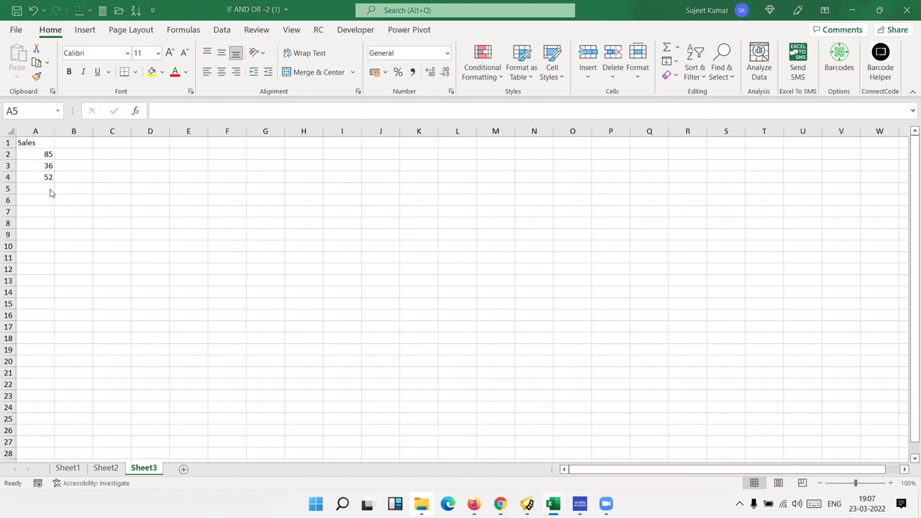
pyautogui.write('45')
pyautogui.press('Return')
pyautogui.write('25')
pyautogui.press('Return')
pyautogui.write('2')
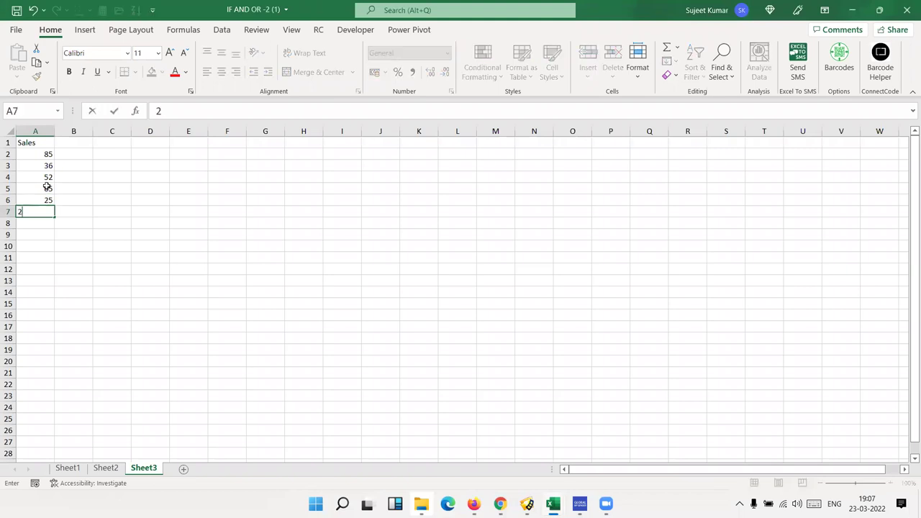
pyautogui.write('52')
pyautogui.press('BackSpace')
pyautogui.press('Return')
# Start the slab table with ranges 0-40 → 500 and 41-80 → 1000.
pyautogui.keyDown('ctrl'); pyautogui.scroll(4, 94, 209); pyautogui.keyUp('ctrl')
pyautogui.keyDown('ctrl'); pyautogui.scroll(2, 98, 210); pyautogui.keyUp('ctrl')
pyautogui.keyDown('ctrl'); pyautogui.scroll(2, 99, 210); pyautogui.keyUp('ctrl')
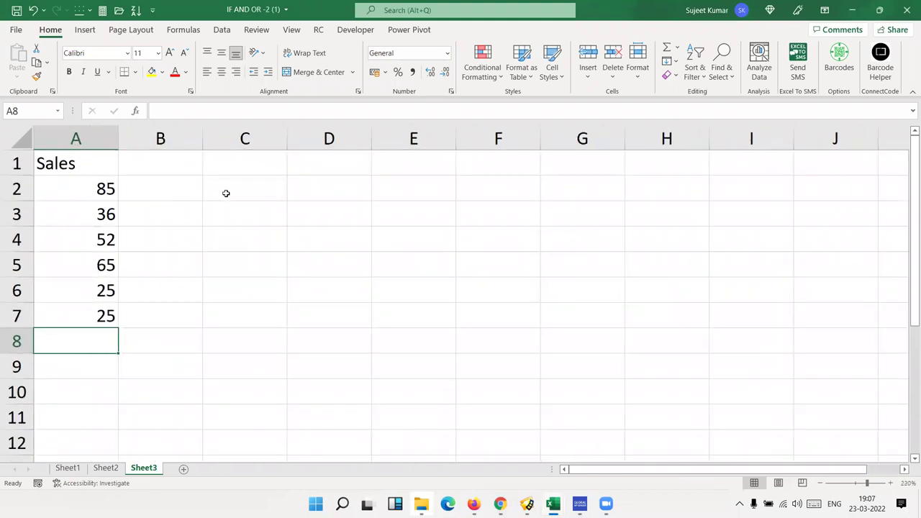
pyautogui.click(230, 192)
pyautogui.write('0-40')
pyautogui.press('Tab')
pyautogui.write('500')
pyautogui.press('Return')
pyautogui.write('41-80')
pyautogui.press('Tab')
pyautogui.write('1000')
pyautogui.press('Return')
# Add the slabs 81-100 → 1500 and >100 → 5000 to the table.
pyautogui.write('81-100')
pyautogui.press('Tab')
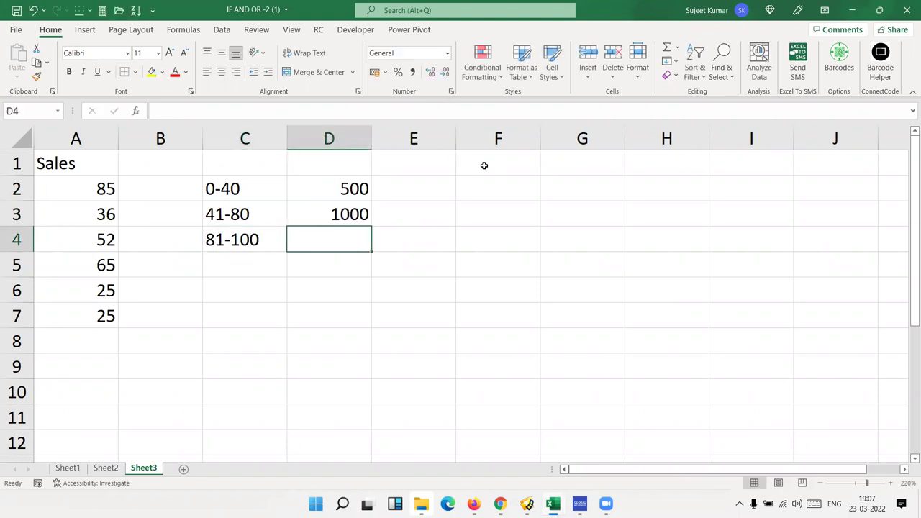
pyautogui.write('1500')
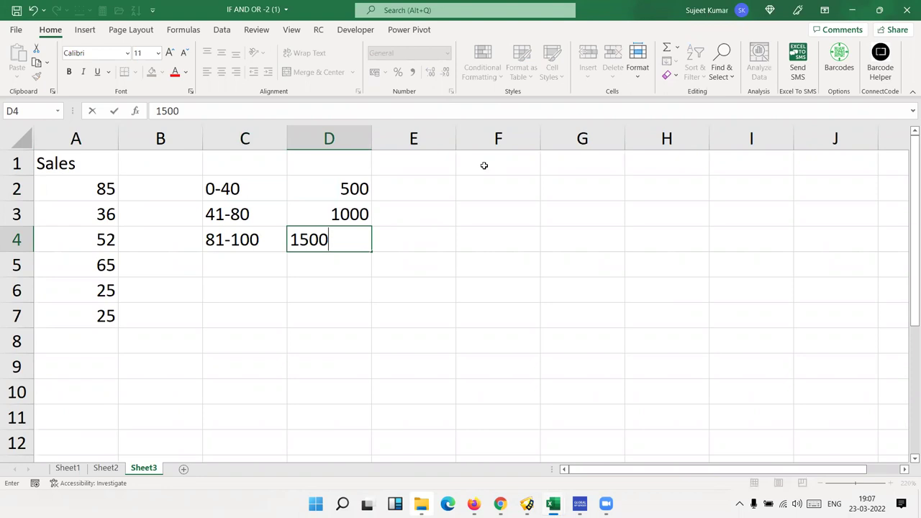
pyautogui.press('Return')
pyautogui.write('>100')
pyautogui.press('Tab')
pyautogui.write('100')
pyautogui.press('Escape')
pyautogui.write('5000')
pyautogui.press('Return')
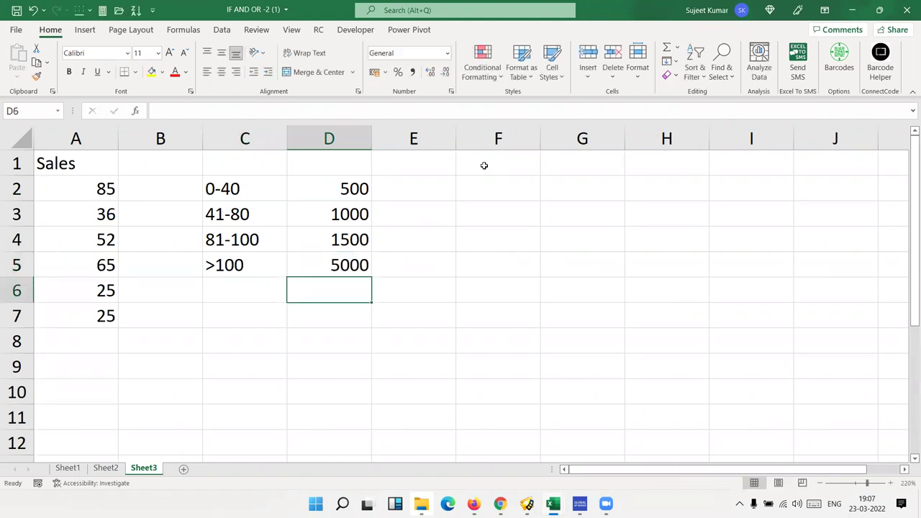
# Head column B with inc.
pyautogui.click(143, 165)
pyautogui.write('inc.')
pyautogui.press('BackSpace')
pyautogui.press('Return')
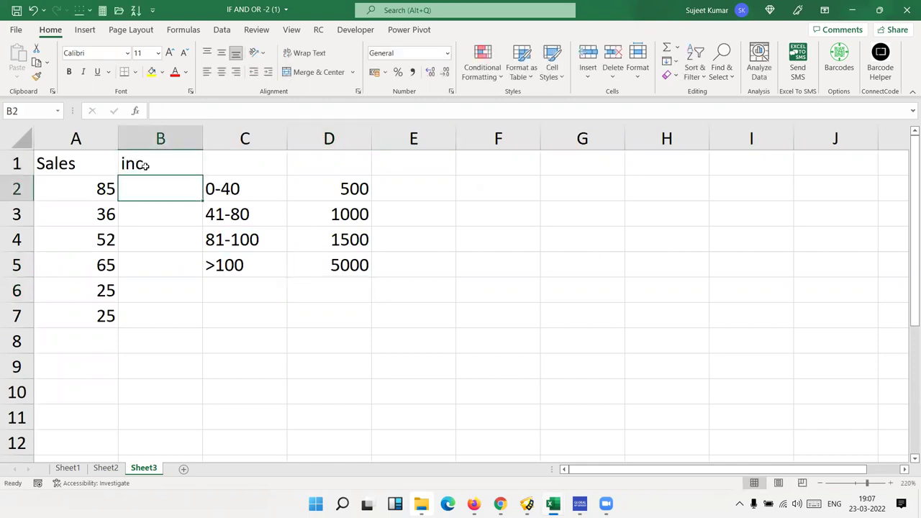
# Insert a blank column at C so the slab table sits in D2:E5.
pyautogui.click(220, 138)
pyautogui.hotkey('ctrl', 'shift', '+')
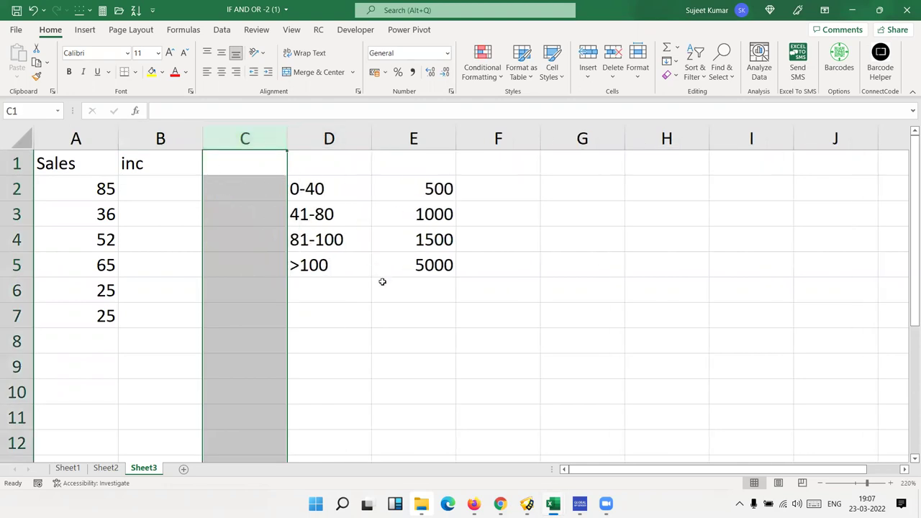
pyautogui.click(382, 282)
pyautogui.moveTo(304, 191)
pyautogui.mouseDown()
pyautogui.moveTo(434, 232)
pyautogui.moveTo(449, 265)
pyautogui.mouseUp()
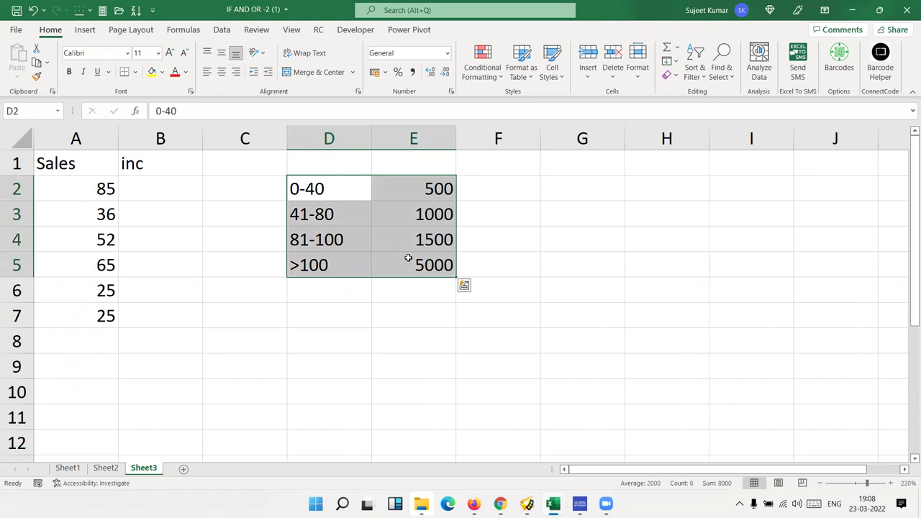
pyautogui.moveTo(309, 190); pyautogui.dragTo(325, 279)
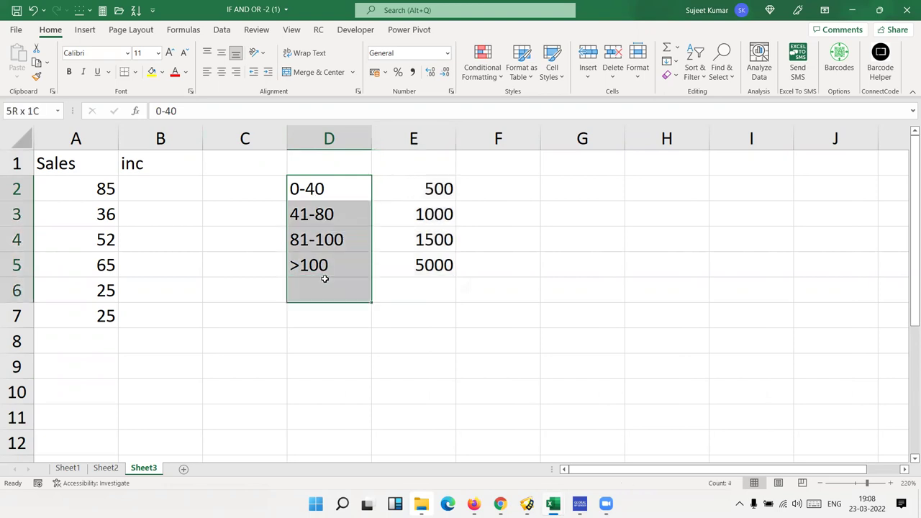
pyautogui.click(139, 196)
# Enter in B2 a nested IF giving 500 up to 40, 1000 up to 80, 1500 up to 100, 5000 above.
pyautogui.write('=')
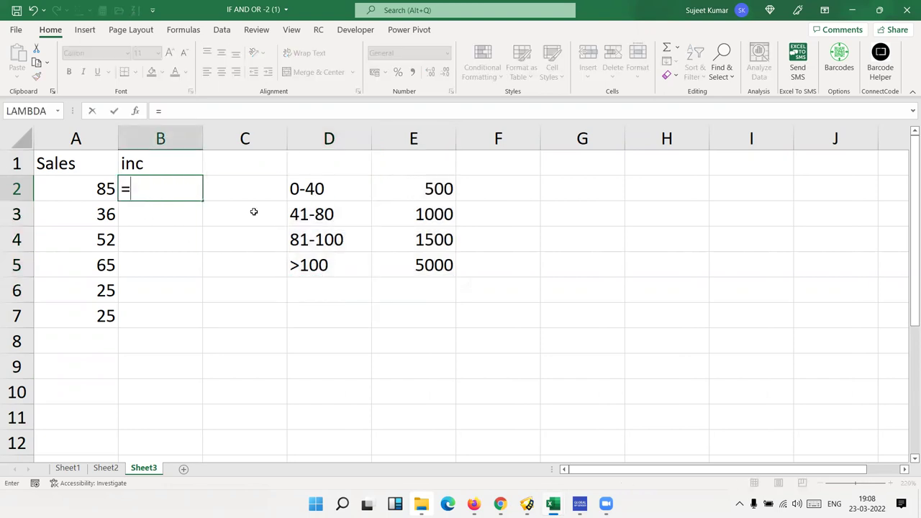
pyautogui.write('if')
pyautogui.press('Tab')
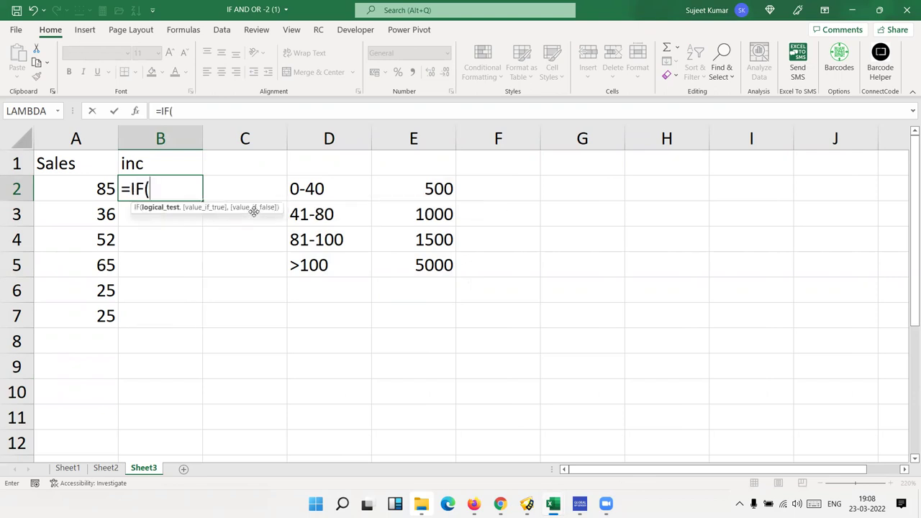
pyautogui.press('Left')
pyautogui.write('<=40')
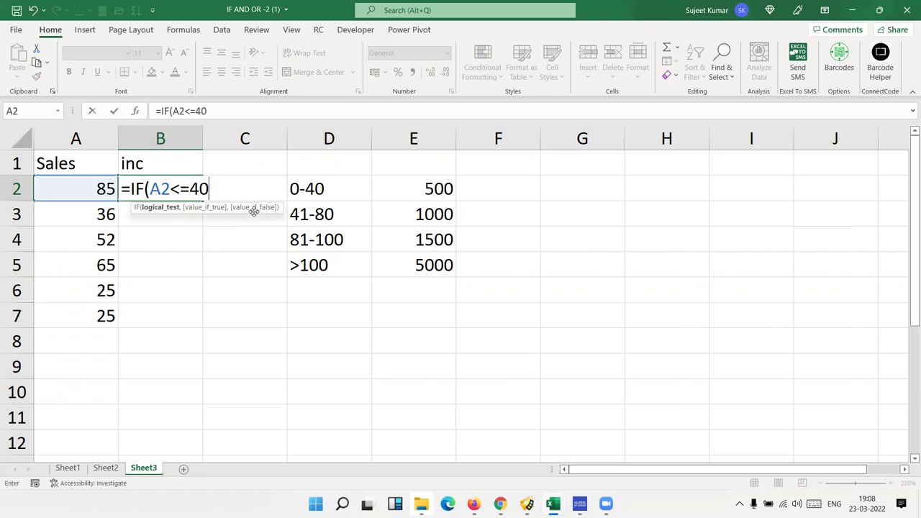
pyautogui.write(',500')
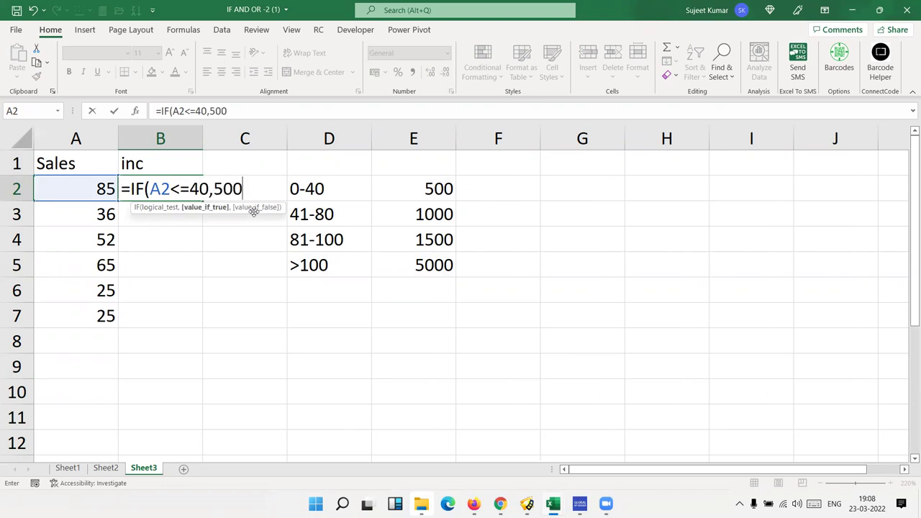
pyautogui.write(',if(')
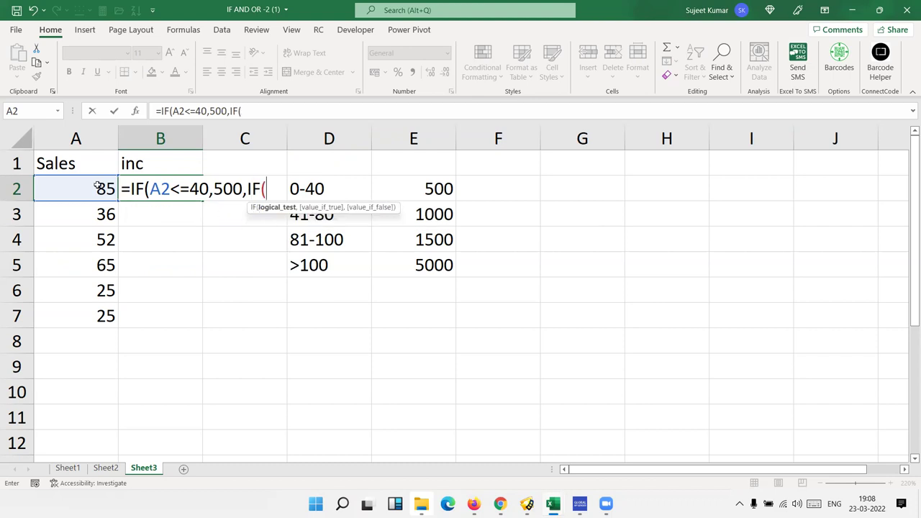
pyautogui.click(98, 185)
pyautogui.write('<=')
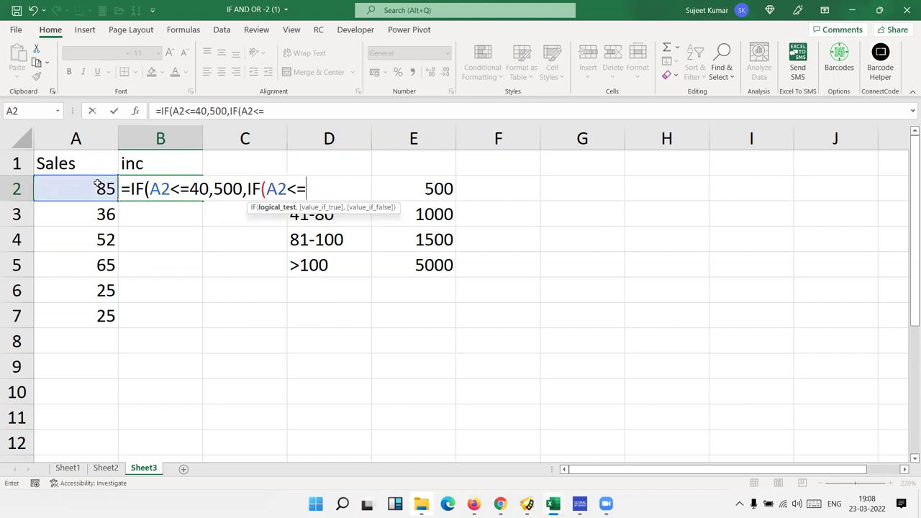
pyautogui.write('80')
pyautogui.write(',1000')
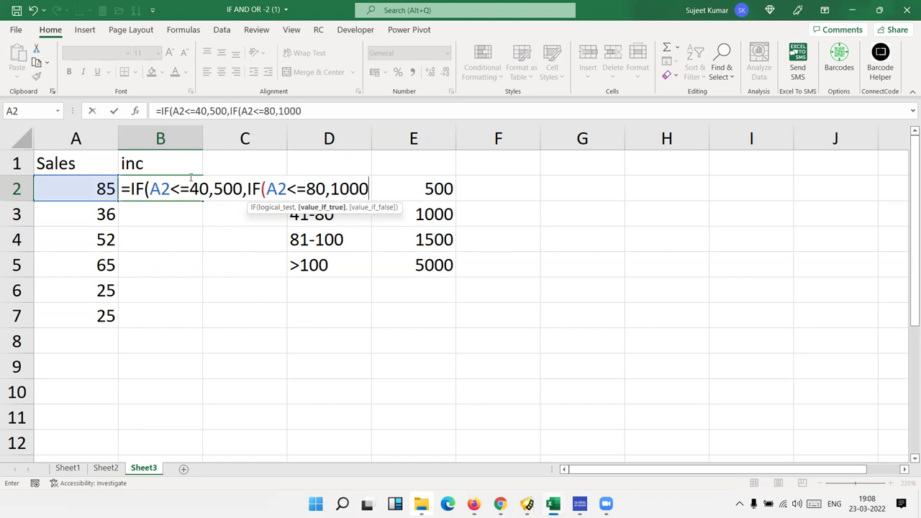
pyautogui.write(',IF(')
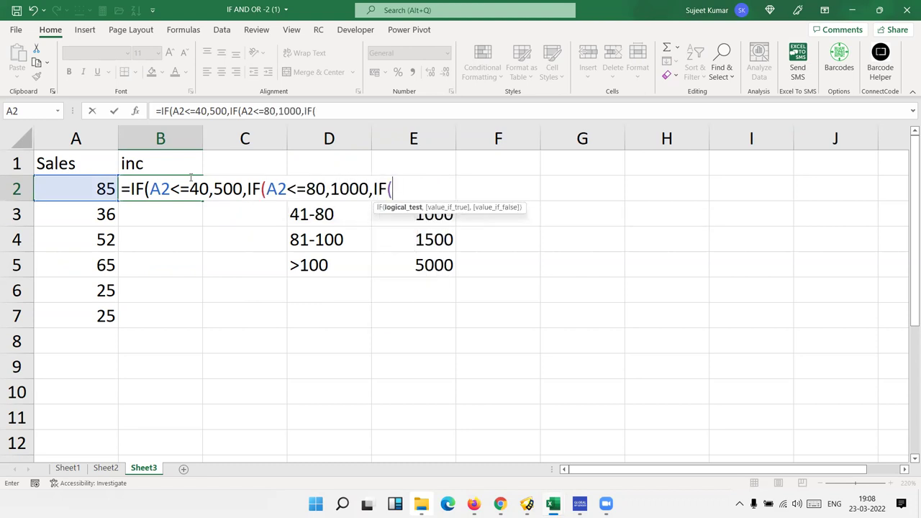
pyautogui.write('A2<=100,1500,IF(')
pyautogui.click(104, 180)
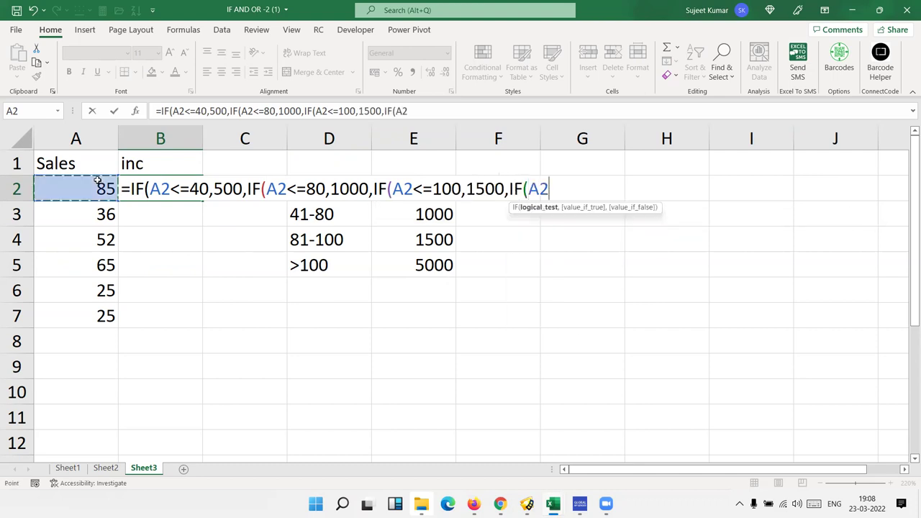
pyautogui.write('>')
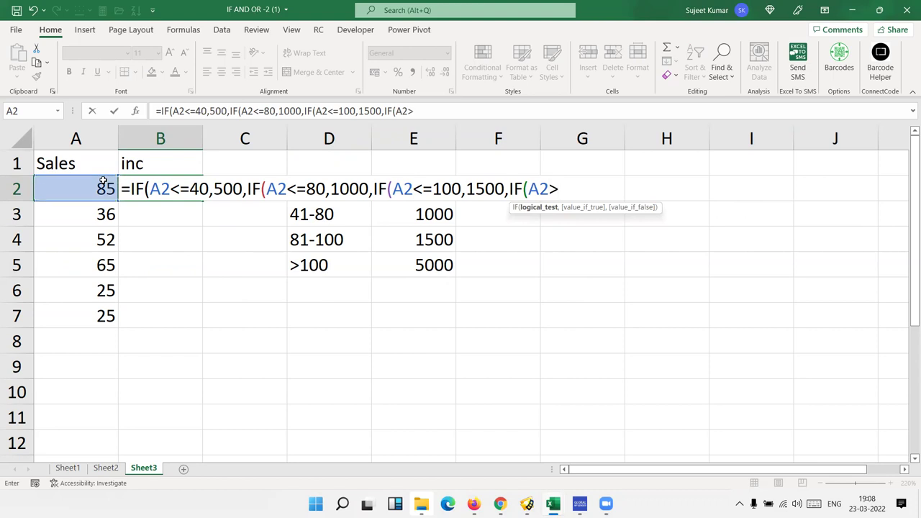
pyautogui.write('100,5000')
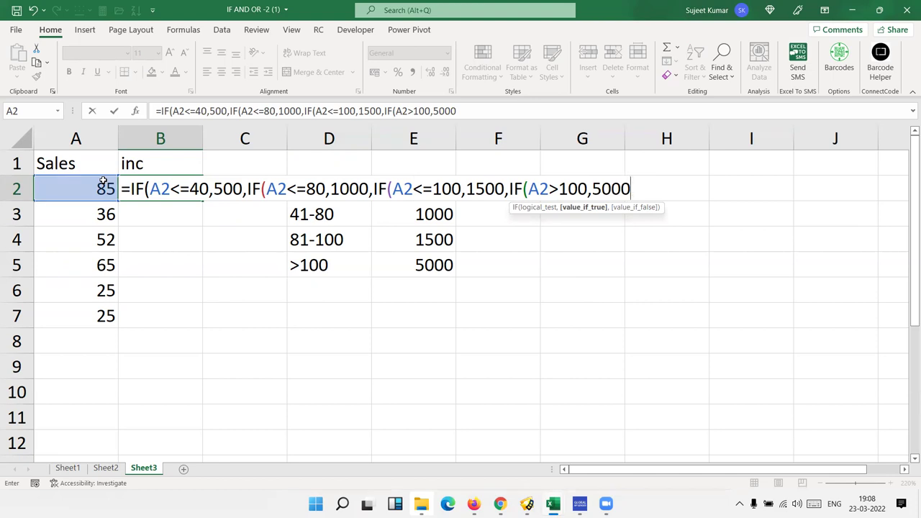
pyautogui.press('Return')
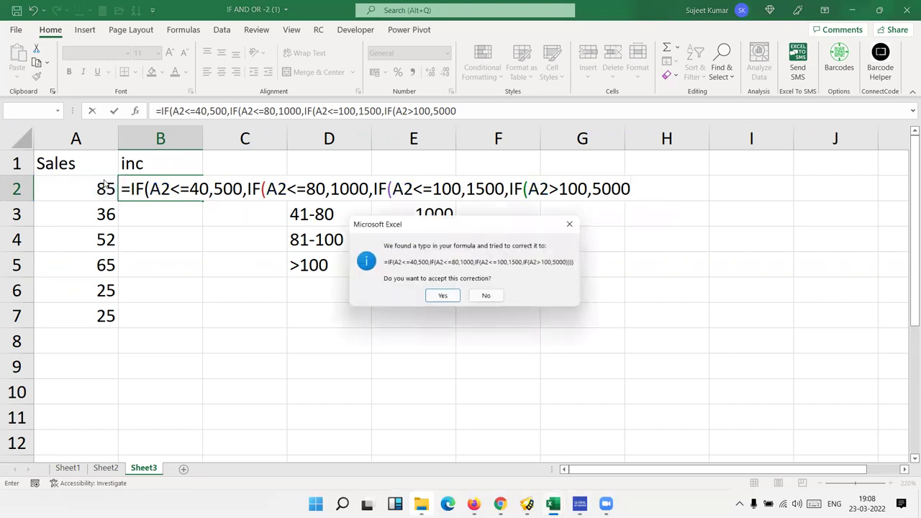
pyautogui.press('Return')
# Fill the incentive formula down to B7 and select the Sales column.
pyautogui.press('Up')
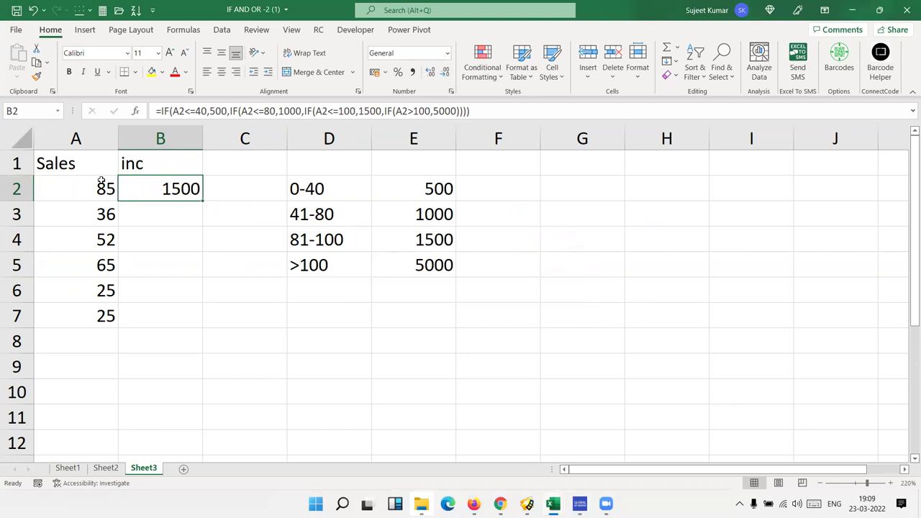
pyautogui.doubleClick(203, 202)
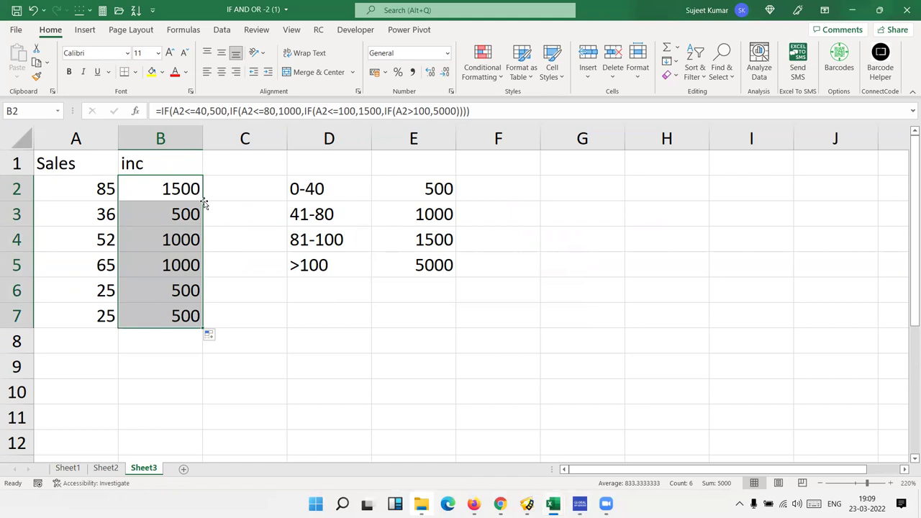
pyautogui.moveTo(100, 169)
pyautogui.mouseDown()
pyautogui.moveTo(93, 315)
pyautogui.moveTo(108, 316)
pyautogui.mouseUp()
# Copy the Sales column into column G and rename its heading to Score.
pyautogui.hotkey('ctrl', 'c')
pyautogui.click(551, 169)
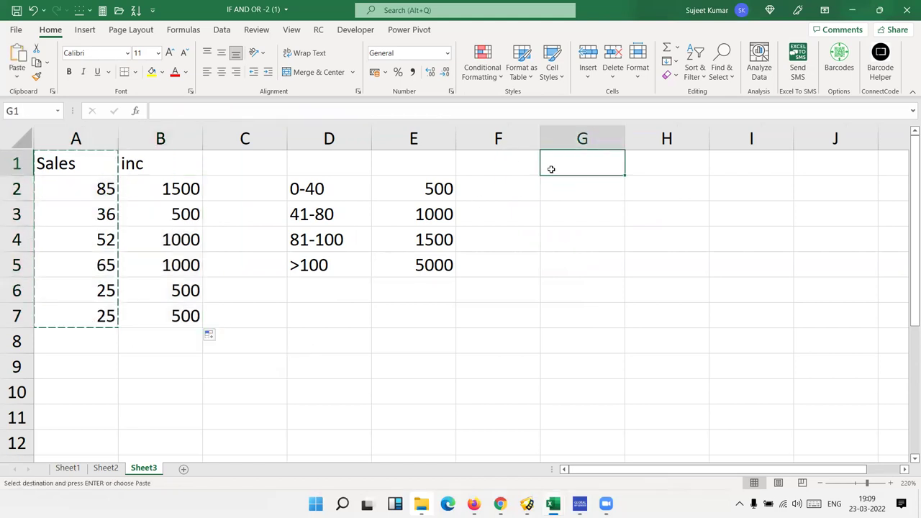
pyautogui.hotkey('ctrl', 'v')
pyautogui.doubleClick(563, 166)
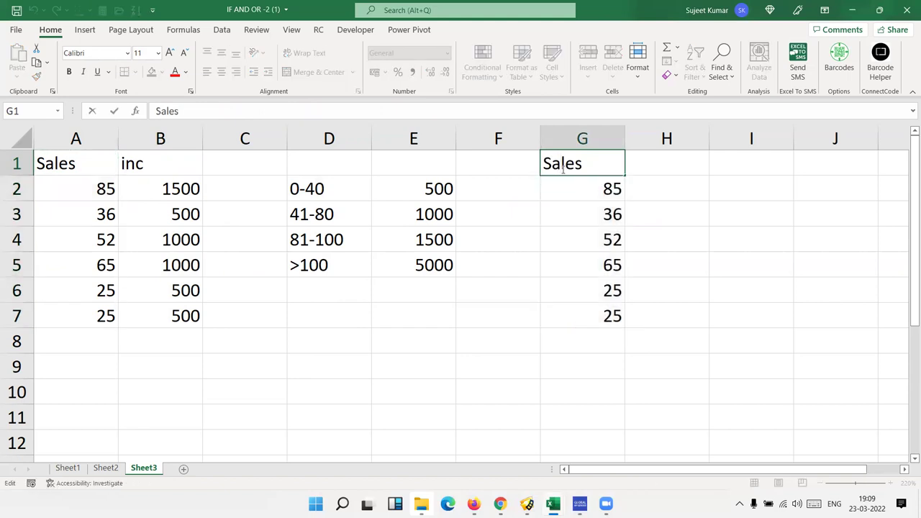
pyautogui.doubleClick(563, 165)
pyautogui.write('S')
pyautogui.press('BackSpace')
pyautogui.write('Score')
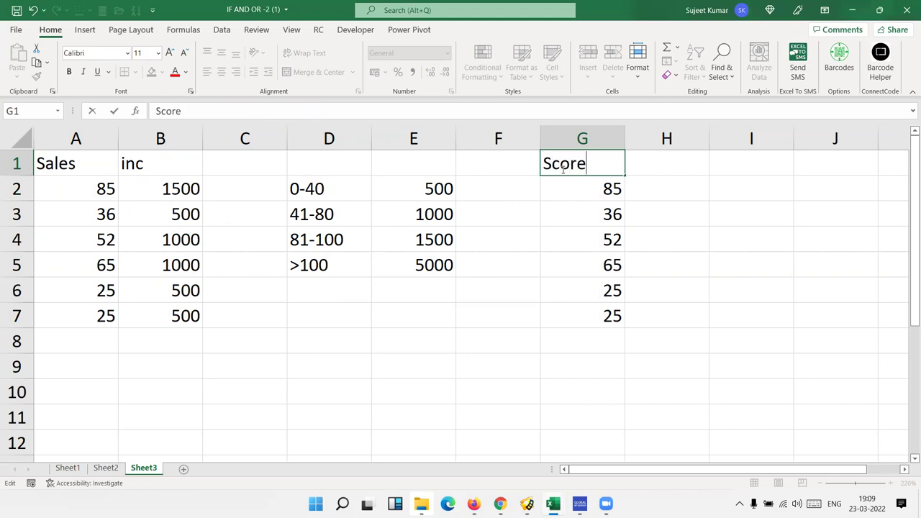
pyautogui.press('Tab')
# Head column H with G for the grades.
pyautogui.write('G')
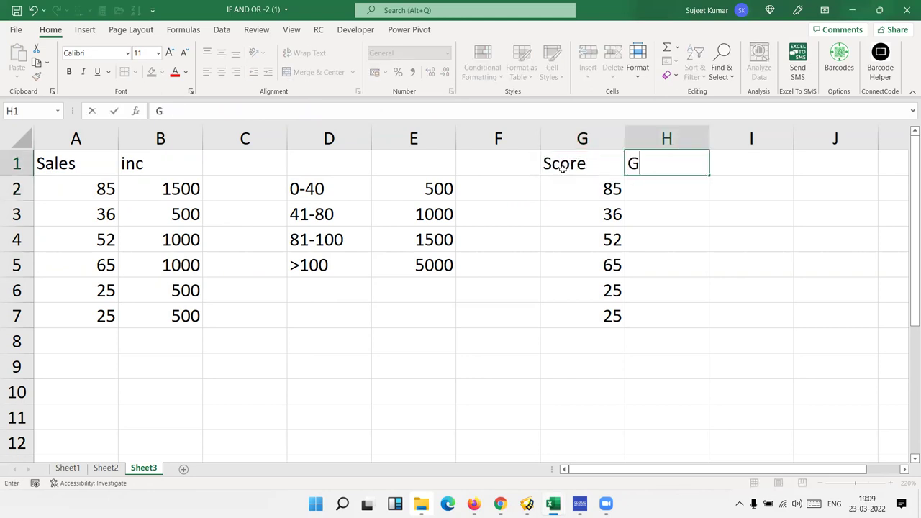
pyautogui.press('Tab')
pyautogui.press('Tab')
pyautogui.press('Tab')
pyautogui.press('Tab')
pyautogui.hotkey('shift', 'Tab')
pyautogui.press('Left')
pyautogui.press('Down')
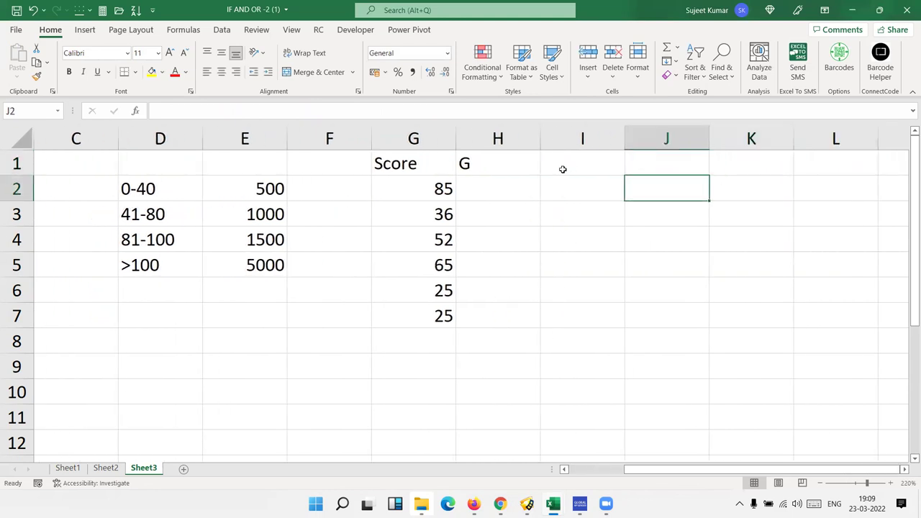
pyautogui.press('Left')
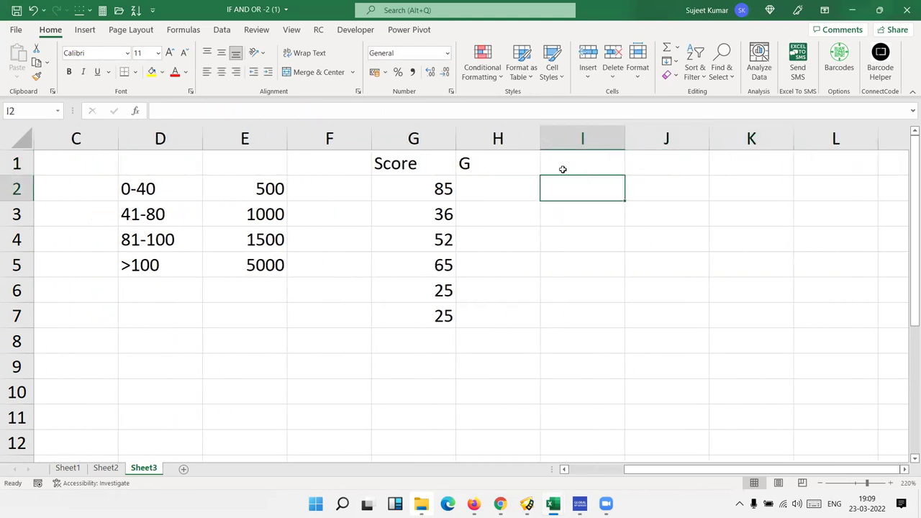
# Start the grade table with >90 → A and 60-90 → B.
pyautogui.write('>90')
pyautogui.press('Tab')
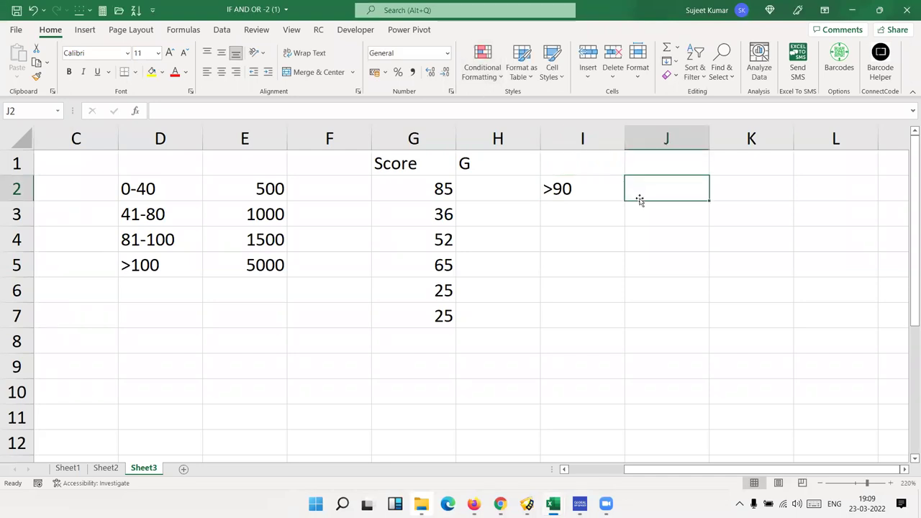
pyautogui.write('A')
pyautogui.press('Return')
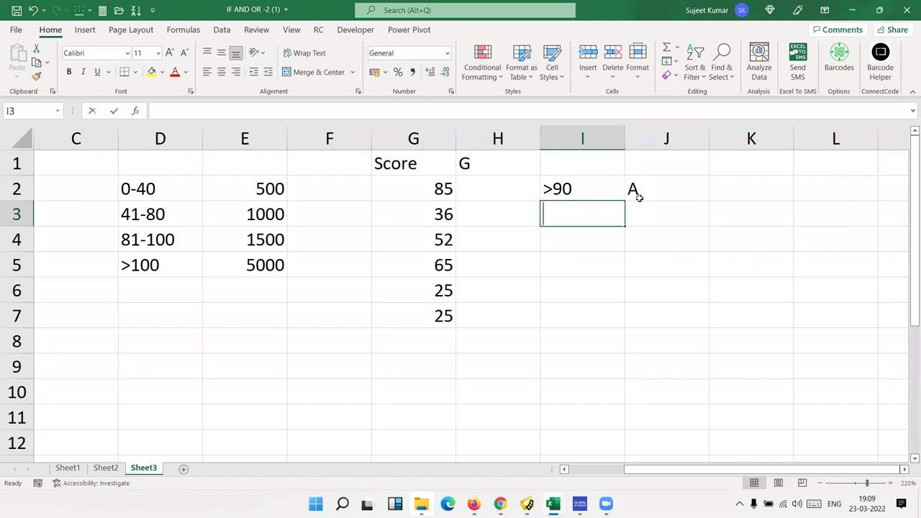
pyautogui.write('60-90')
pyautogui.press('Tab')
pyautogui.write('B')
pyautogui.press('Return')
# Add the grade bands 30-60 → C and <30 → D.
pyautogui.press('Left')
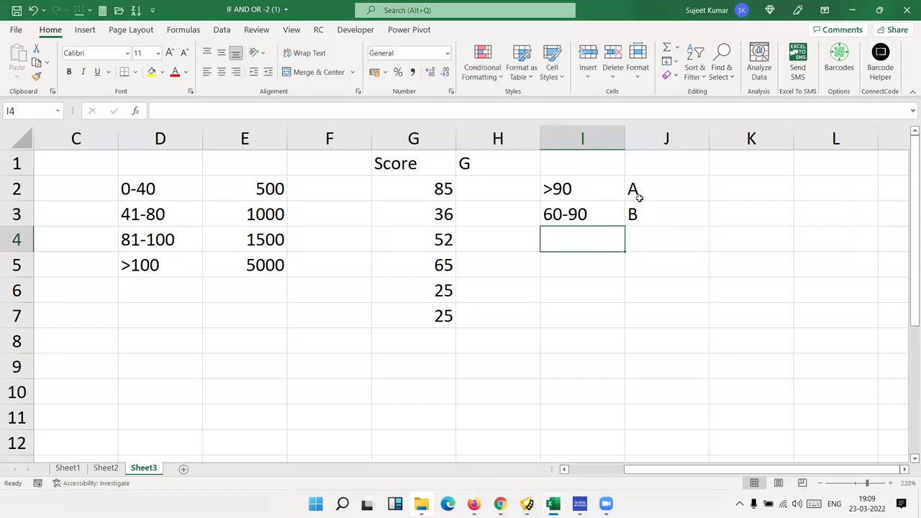
pyautogui.write('30-6')
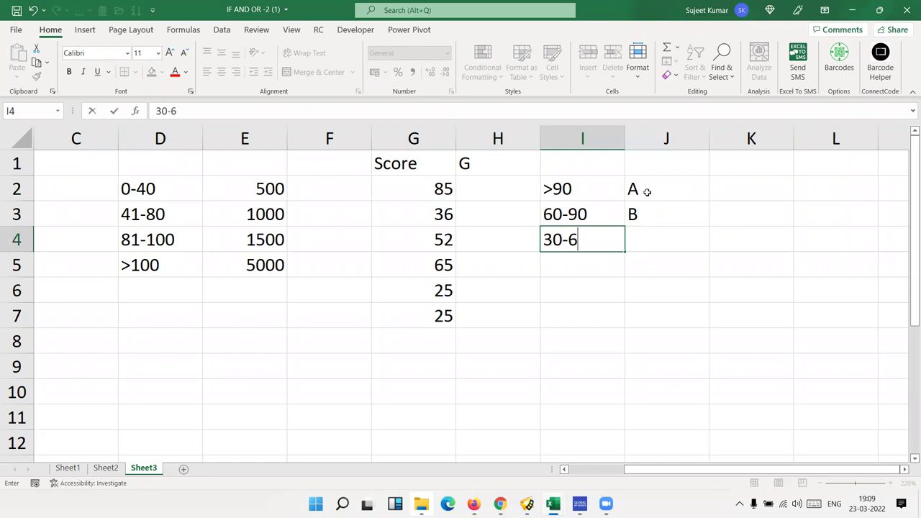
pyautogui.write('0')
pyautogui.press('Tab')
pyautogui.write('C')
pyautogui.press('Return')
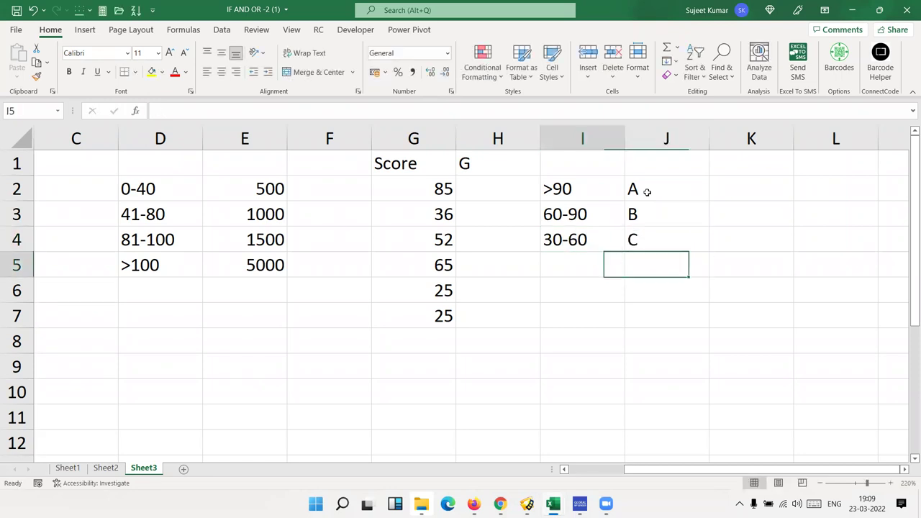
pyautogui.write('<')
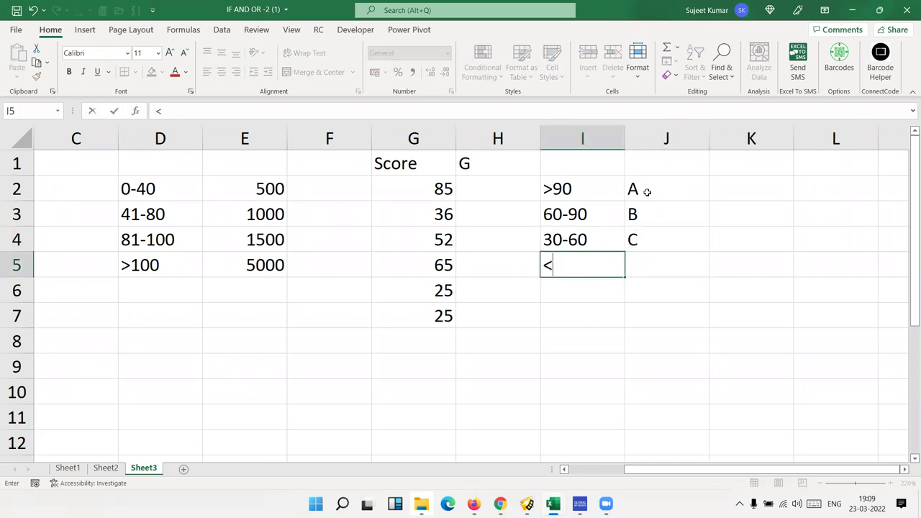
pyautogui.write('30')
pyautogui.press('Tab')
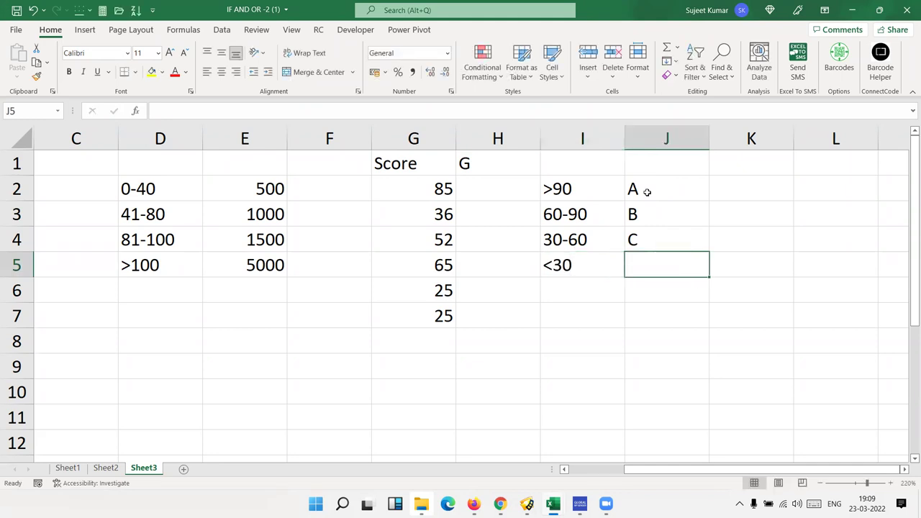
pyautogui.write('D')
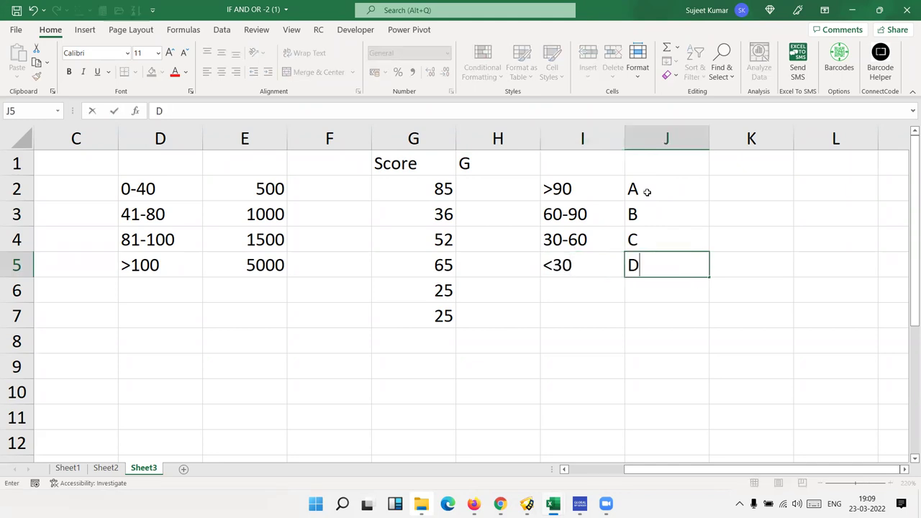
pyautogui.press('Left')
pyautogui.press('Left')
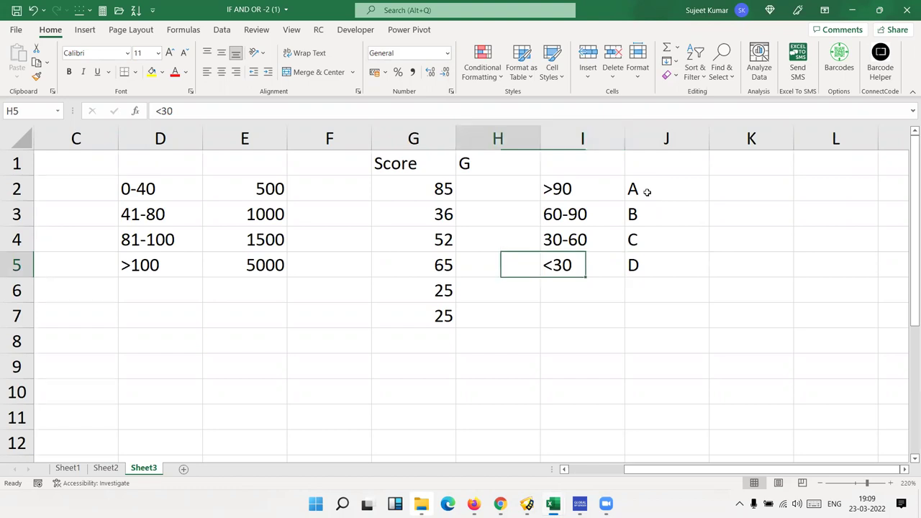
pyautogui.press('Left')
pyautogui.press('Up')
pyautogui.press('Up')
pyautogui.press('Up')
pyautogui.press('Right')
pyautogui.press('Left')
pyautogui.press('Left')
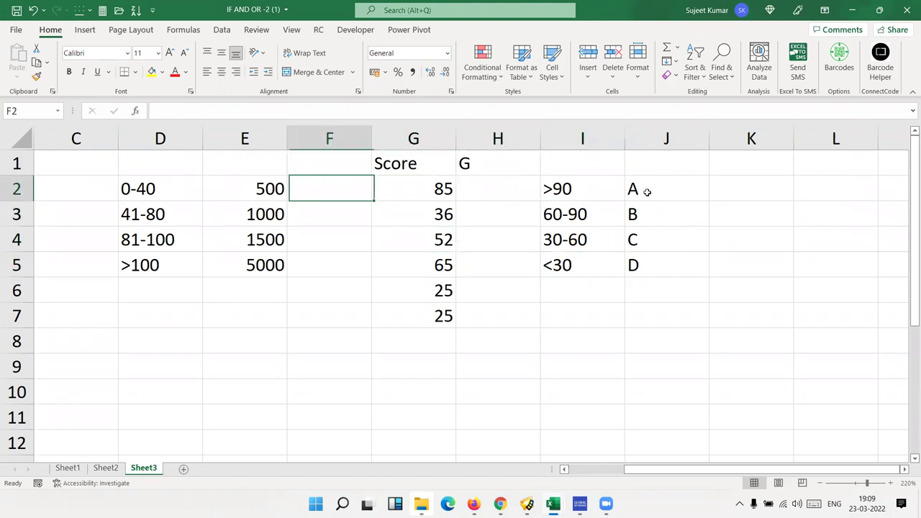
pyautogui.press('Left')
pyautogui.press('Left')
pyautogui.press('Left')
pyautogui.press('Left')
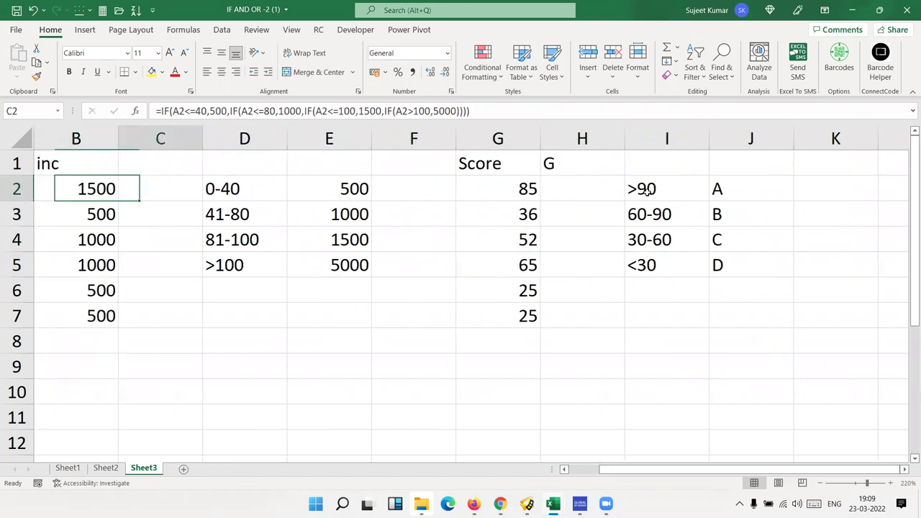
pyautogui.press('Right')
pyautogui.press('Right')
pyautogui.press('Right')
pyautogui.press('Right')
pyautogui.press('Right')
pyautogui.press('Right')
# Enter in H2 a nested IF grading G2: D below 30, C to 60, B to 90, A above 90.
pyautogui.write('=if')
pyautogui.press('Tab')
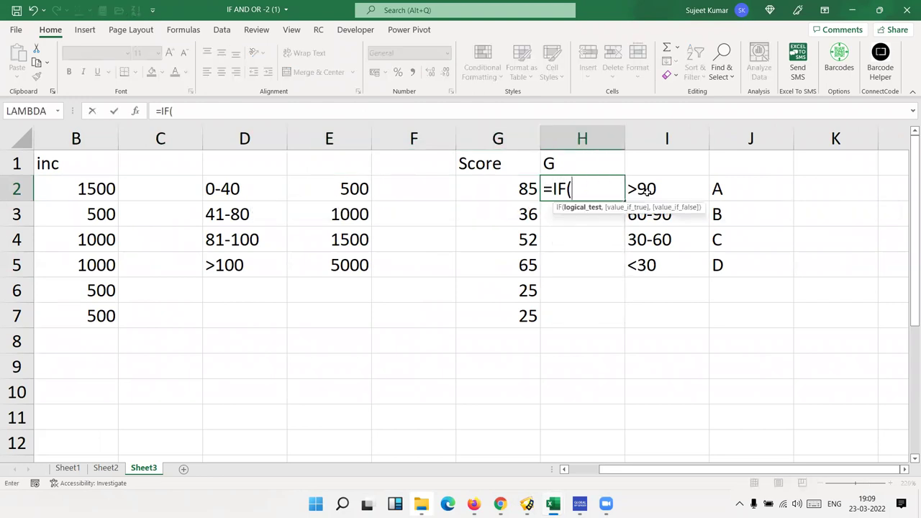
pyautogui.press('Left')
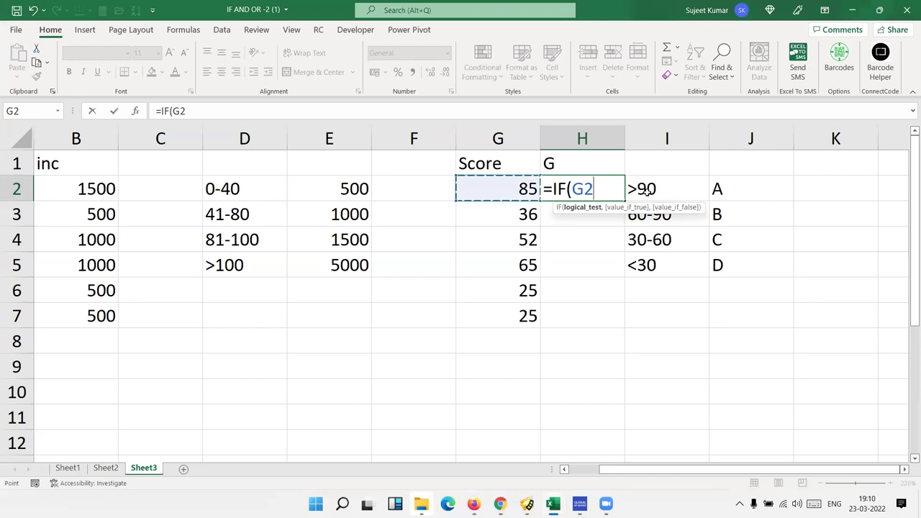
pyautogui.write('<')
pyautogui.write('=')
pyautogui.write('30')
pyautogui.write(',')
pyautogui.press('BackSpace')
pyautogui.press('BackSpace')
pyautogui.press('BackSpace')
pyautogui.press('BackSpace')
pyautogui.write('30,"D"')
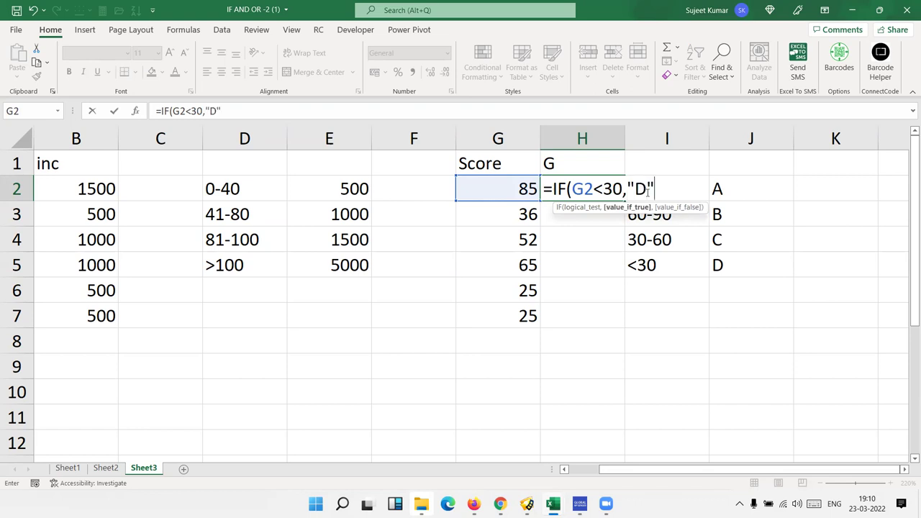
pyautogui.write(',if(')
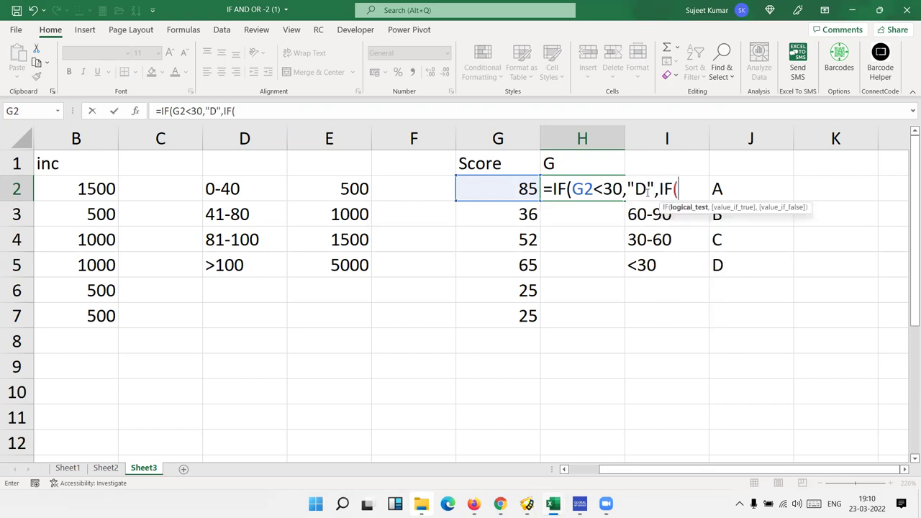
pyautogui.write('G2<')
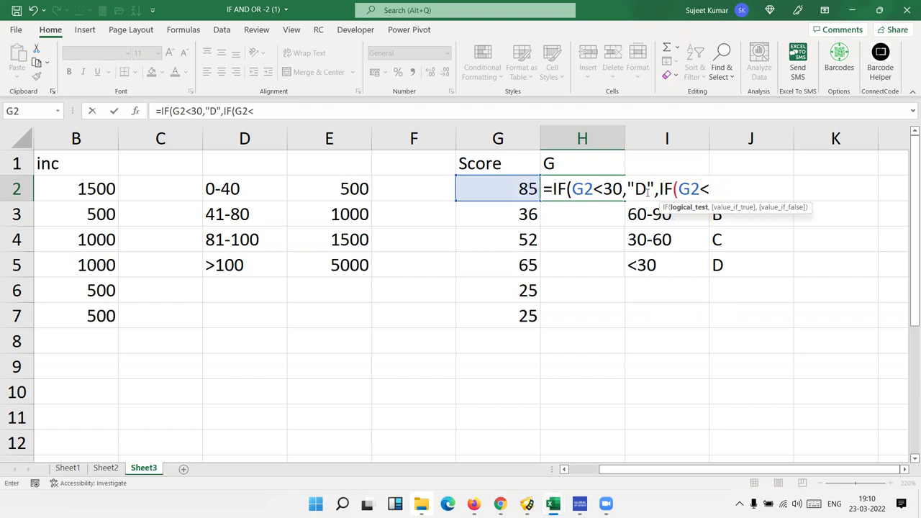
pyautogui.write('=60,"C",i')
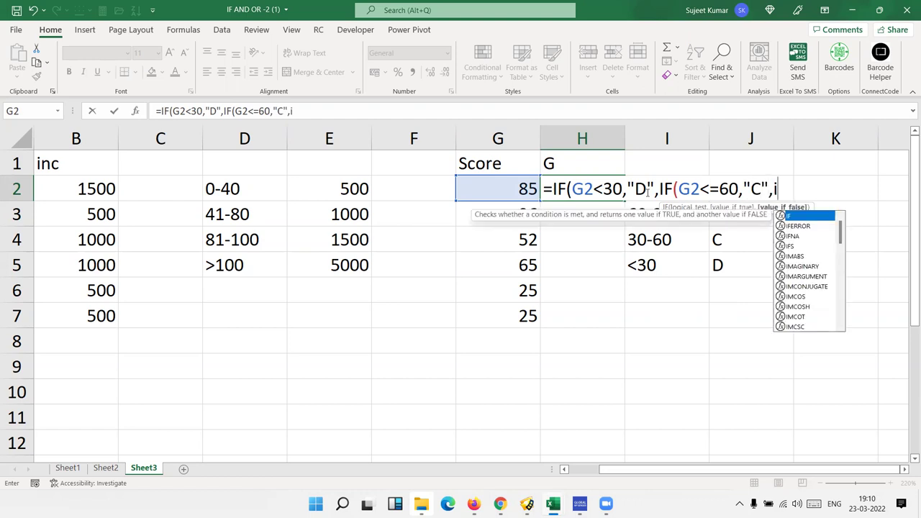
pyautogui.write('f')
pyautogui.press('Tab')
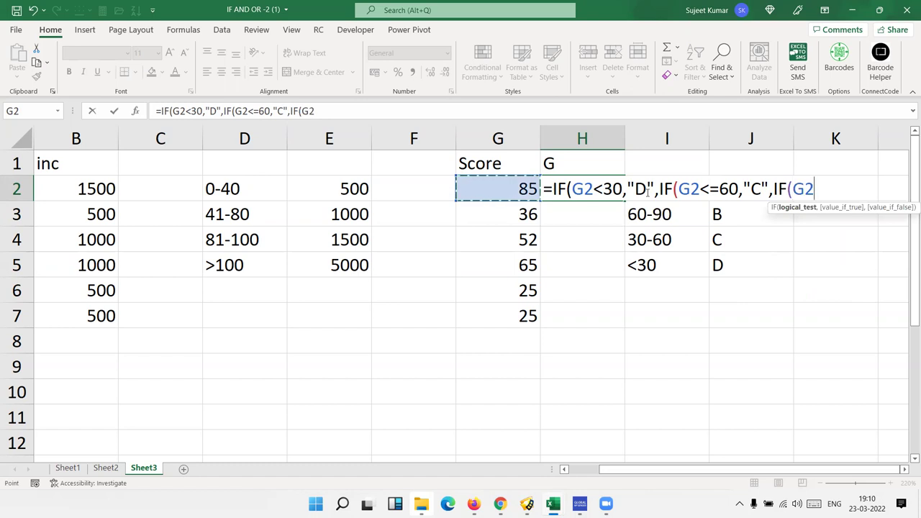
pyautogui.write('<=')
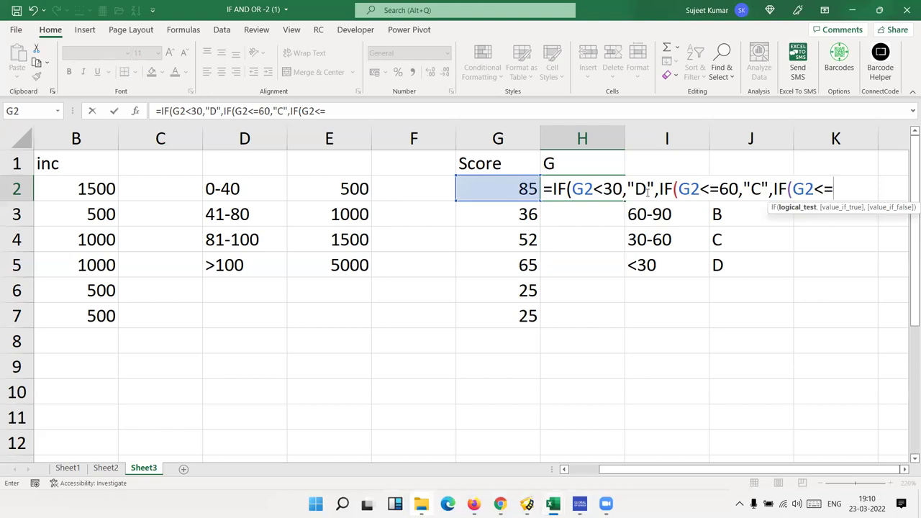
pyautogui.write('90,"B",if(G2>=')
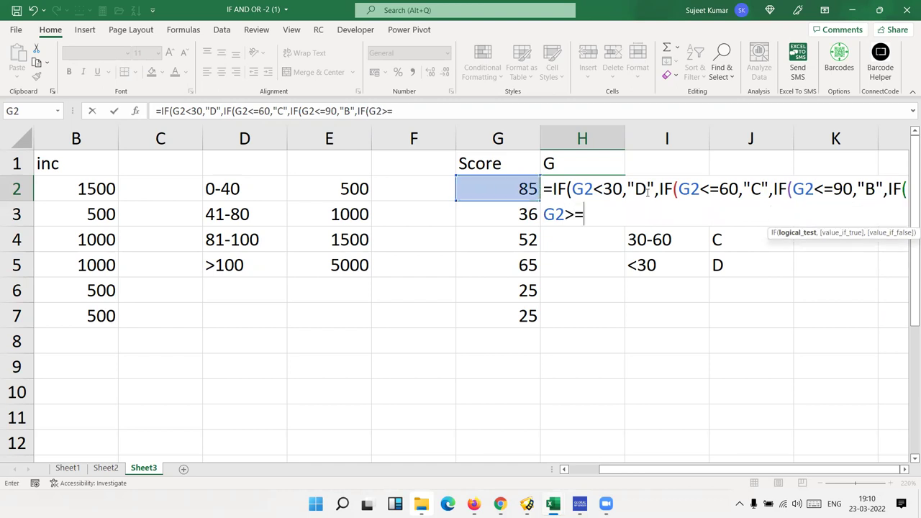
pyautogui.write('90')
pyautogui.press('BackSpace')
pyautogui.press('BackSpace')
pyautogui.press('BackSpace')
pyautogui.write('90,"A"')
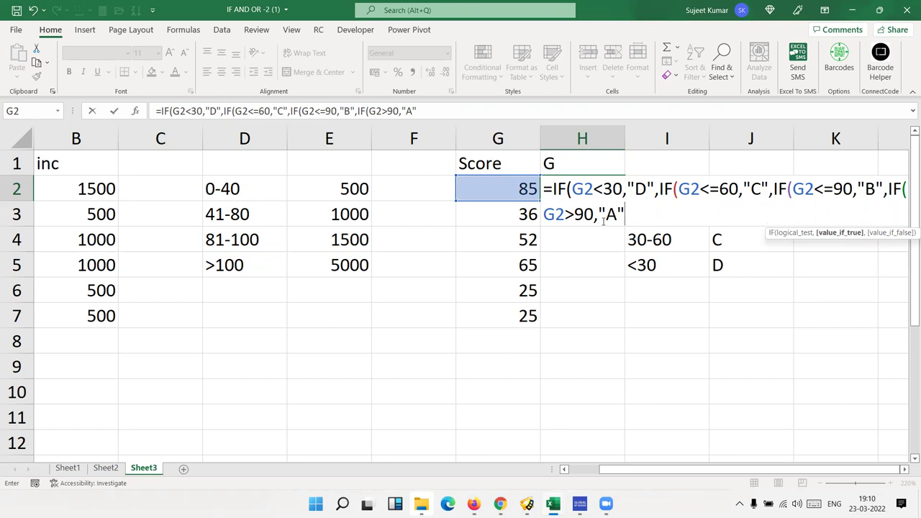
pyautogui.press('Return')
pyautogui.press('Return')
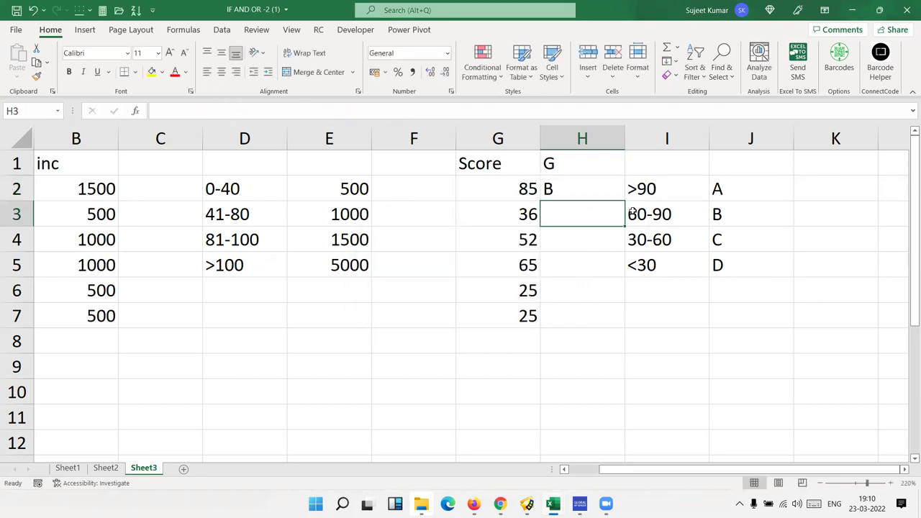
# Fill the grade formula down to H7.
pyautogui.press('Up')
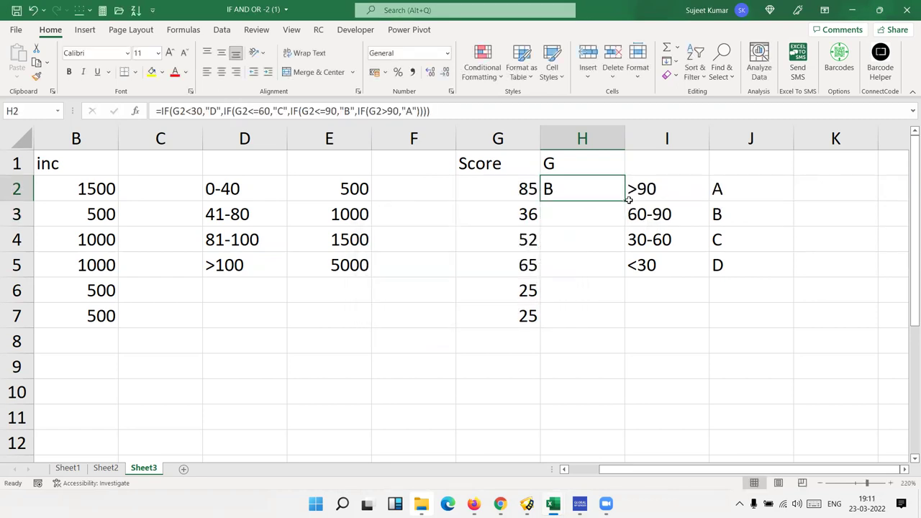
pyautogui.doubleClick(625, 201)
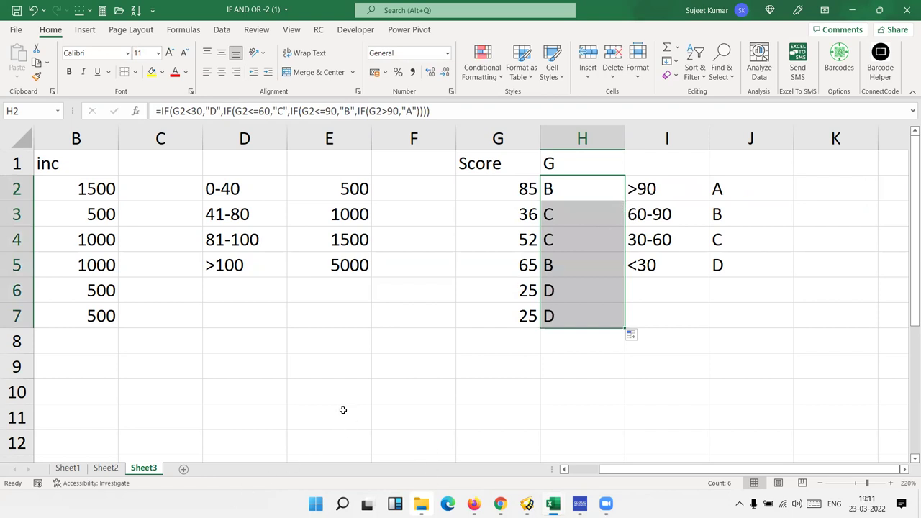
pyautogui.click(256, 390)
# Start the ID table with an ID title, a Name heading with one person's name, and a PAN heading.
pyautogui.press('Down')
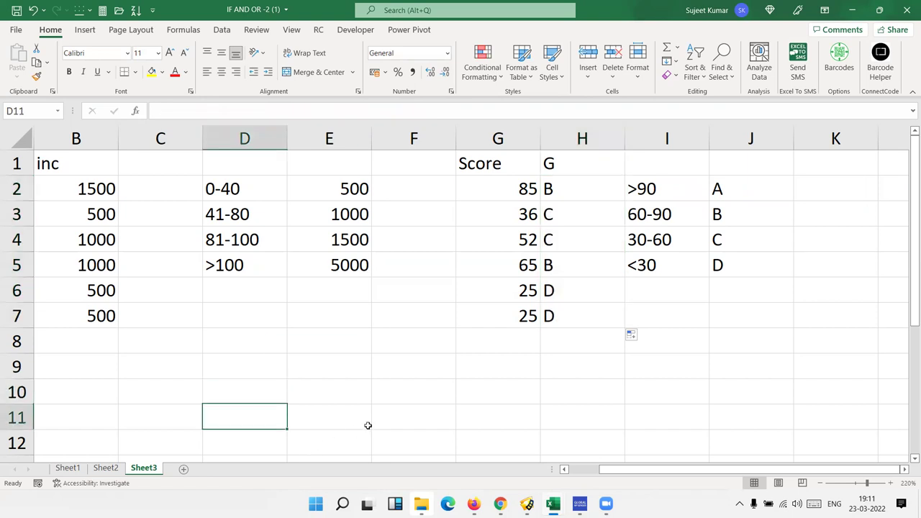
pyautogui.press('Down')
pyautogui.press('Down')
pyautogui.press('Down')
pyautogui.press('Down')
pyautogui.press('Down')
pyautogui.press('Down')
pyautogui.press('Left')
pyautogui.press('Left')
pyautogui.press('Up')
pyautogui.press('Up')
pyautogui.press('Up')
pyautogui.press('Up')
pyautogui.press('Up')
pyautogui.press('Up')
pyautogui.press('Up')
pyautogui.write('Nam')
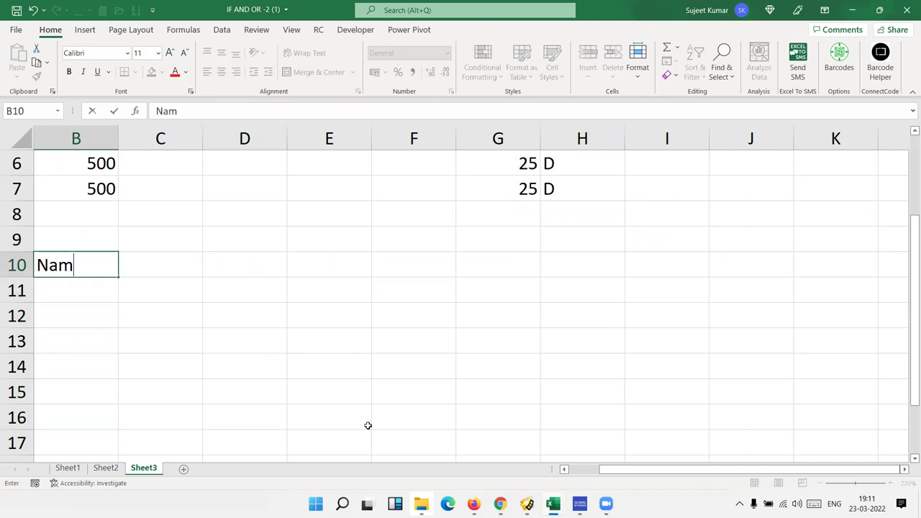
pyautogui.write('e')
pyautogui.press('Return')
pyautogui.write('Puj')
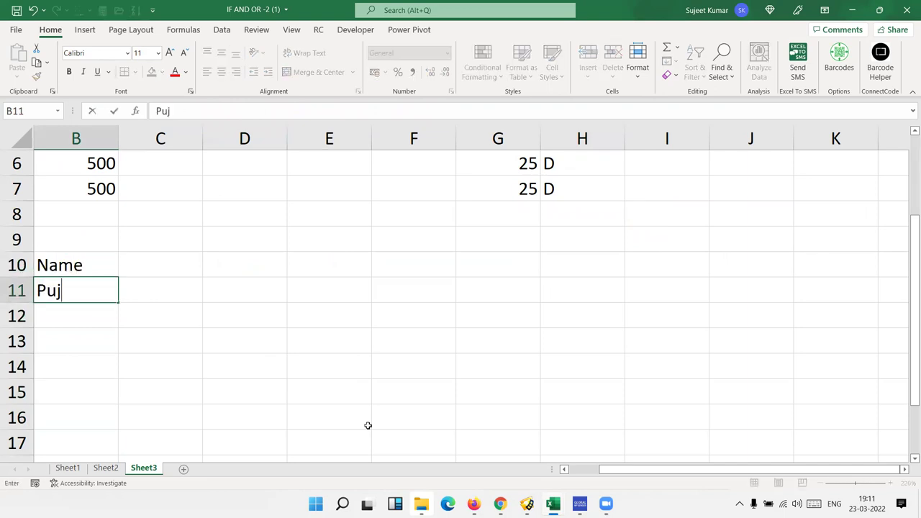
pyautogui.write('a')
pyautogui.press('Tab')
pyautogui.press('Up')
pyautogui.press('Left')
pyautogui.press('Up')
pyautogui.write('ID')
pyautogui.press('Tab')
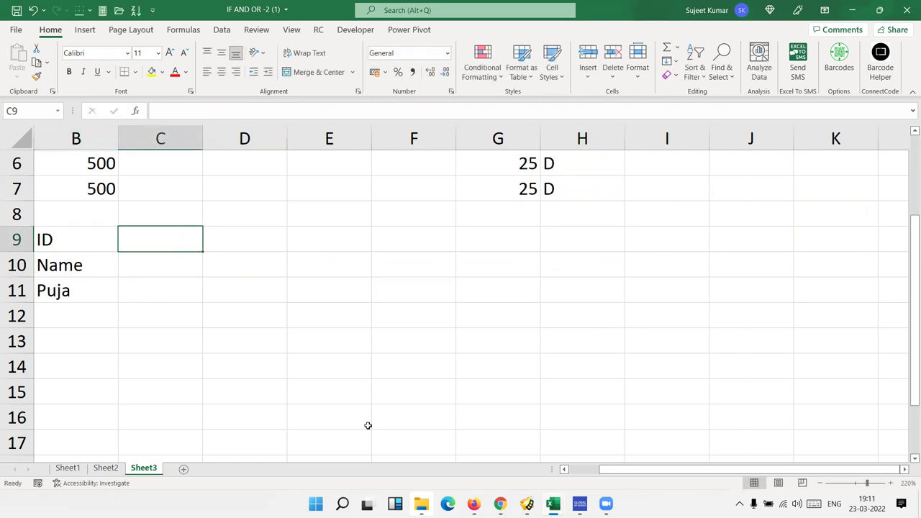
pyautogui.press('Down')
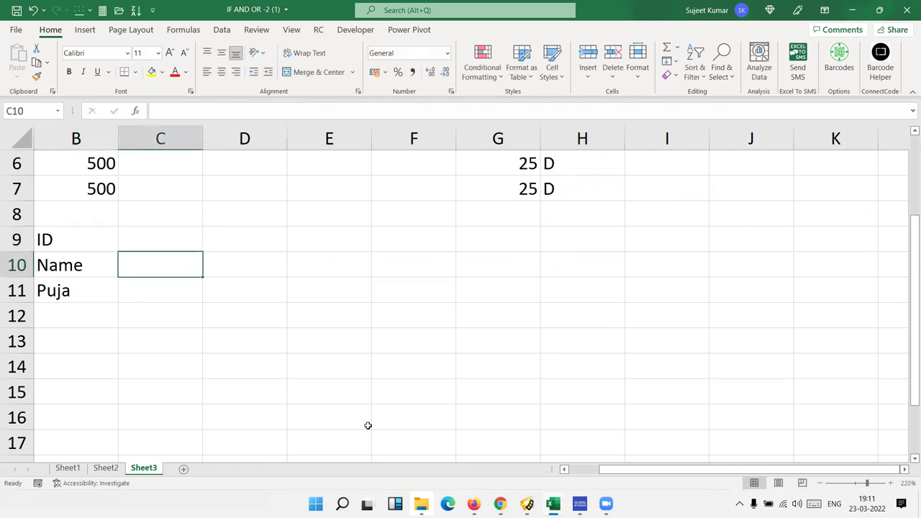
pyautogui.write('PAN')
pyautogui.press('Tab')
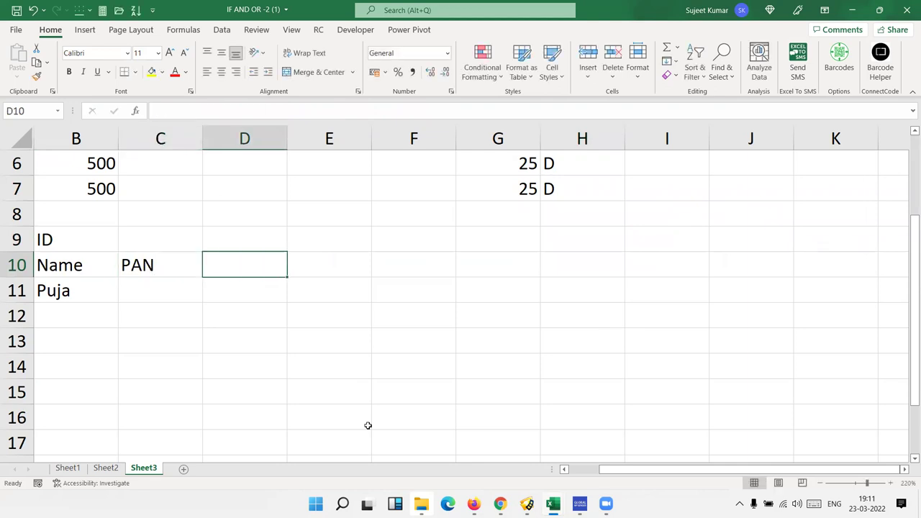
# Add the headings Voter, dl, UID, Pass and Status across D10:H10.
pyautogui.write('Voter')
pyautogui.press('Return')
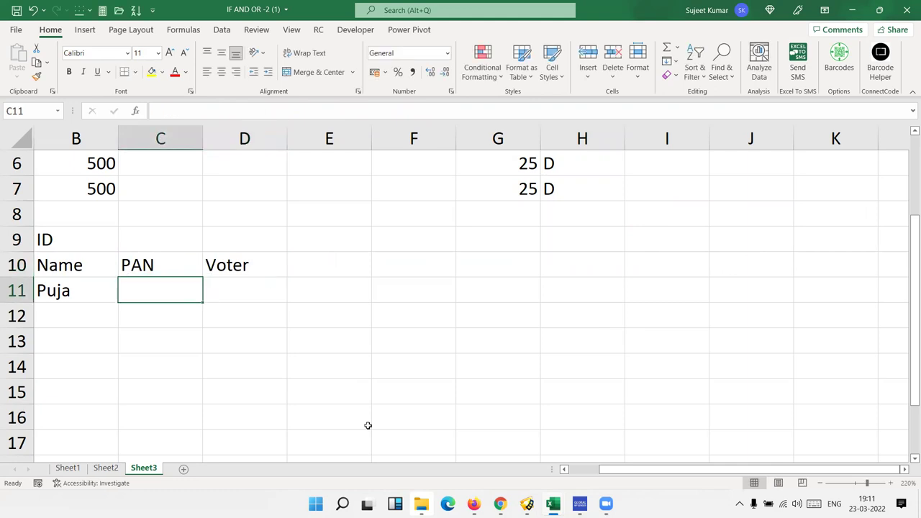
pyautogui.press('Up')
pyautogui.press('Right')
pyautogui.press('Right')
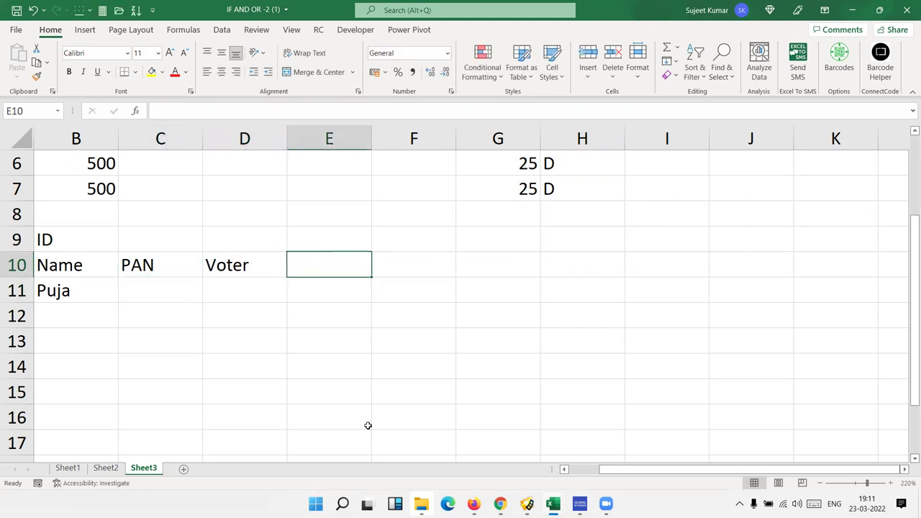
pyautogui.write('D')
pyautogui.press('BackSpace')
pyautogui.write('New Delhi')
pyautogui.press('Right')
pyautogui.press('Left')
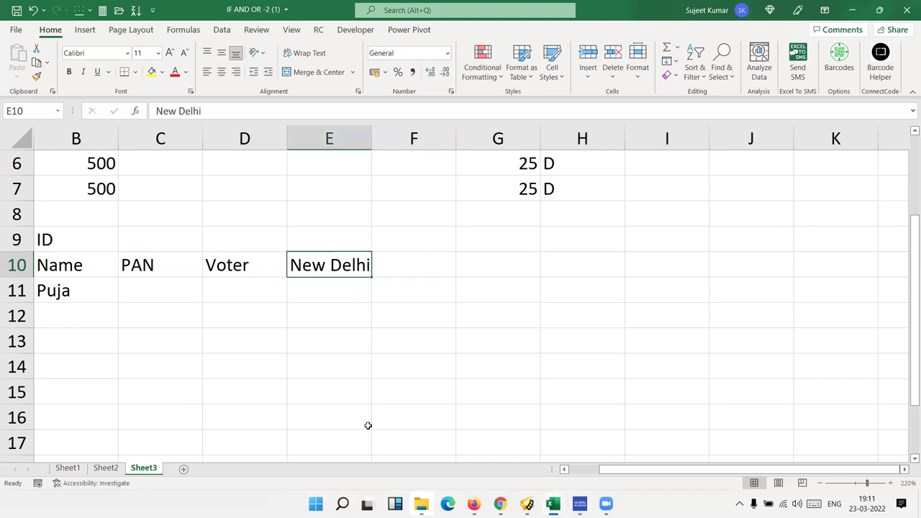
pyautogui.write('dl')
pyautogui.press('Right')
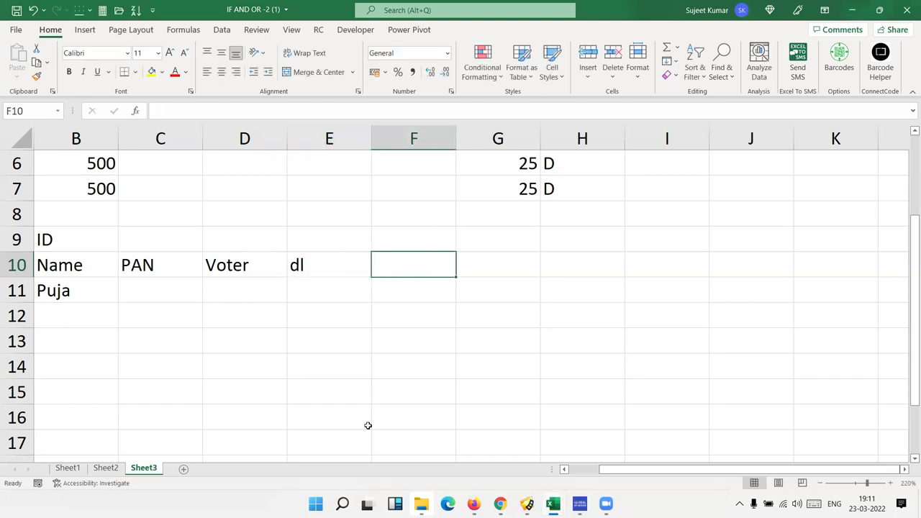
pyautogui.write('UI')
pyautogui.press('BackSpace')
pyautogui.write('ID')
pyautogui.press('Right')
pyautogui.write('Pass')
pyautogui.press('Right')
pyautogui.write('Status')
pyautogui.press('Return')
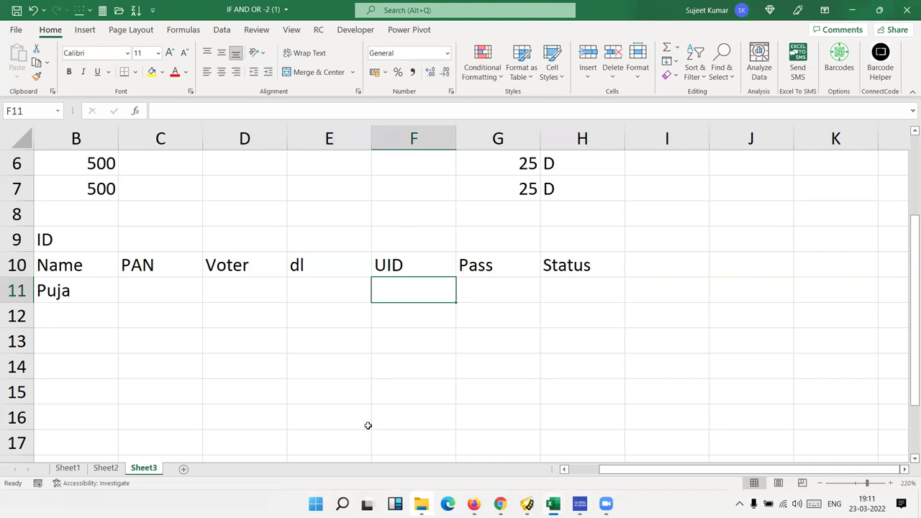
# Enter Y under Voter in D11 and under UID in F11.
pyautogui.press('Left')
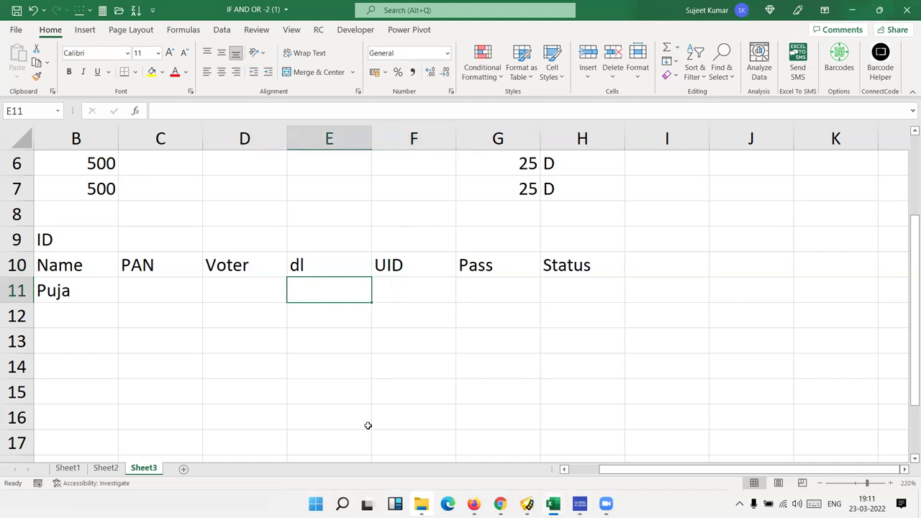
pyautogui.press('Left')
pyautogui.write('Y')
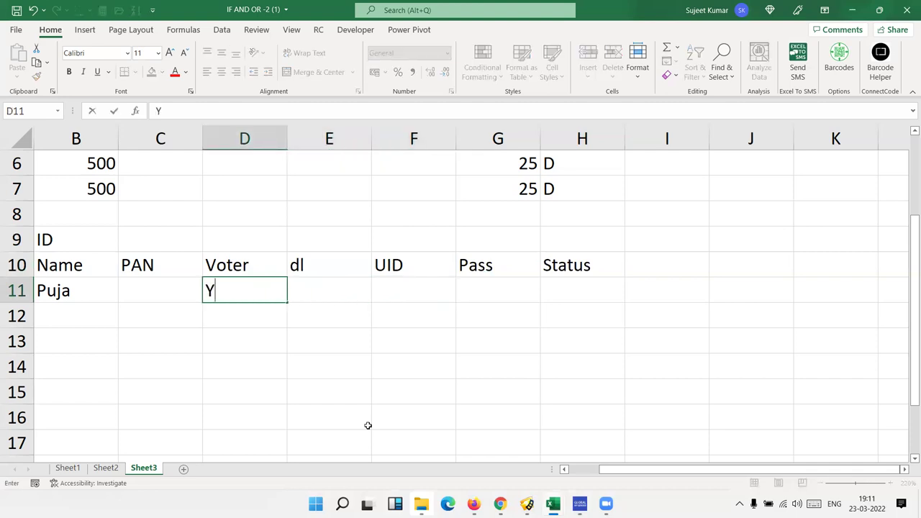
pyautogui.press('Right')
pyautogui.press('Right')
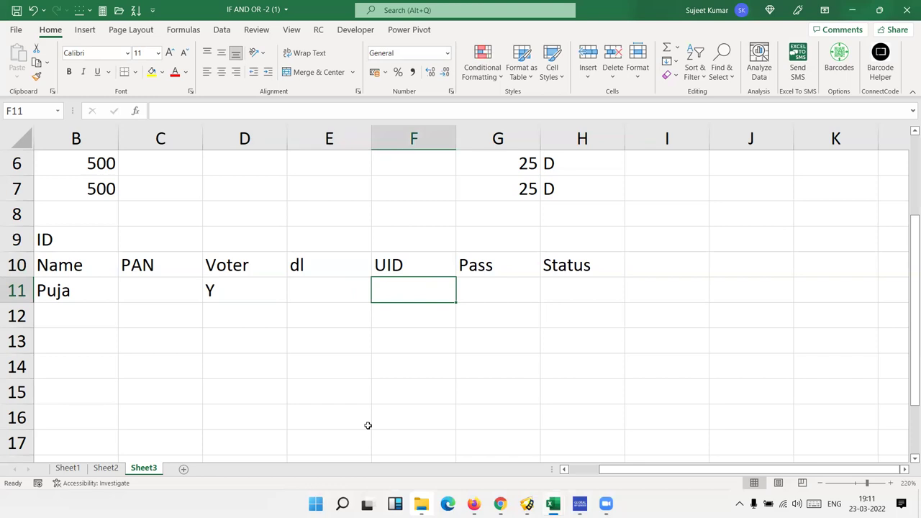
pyautogui.write('Y')
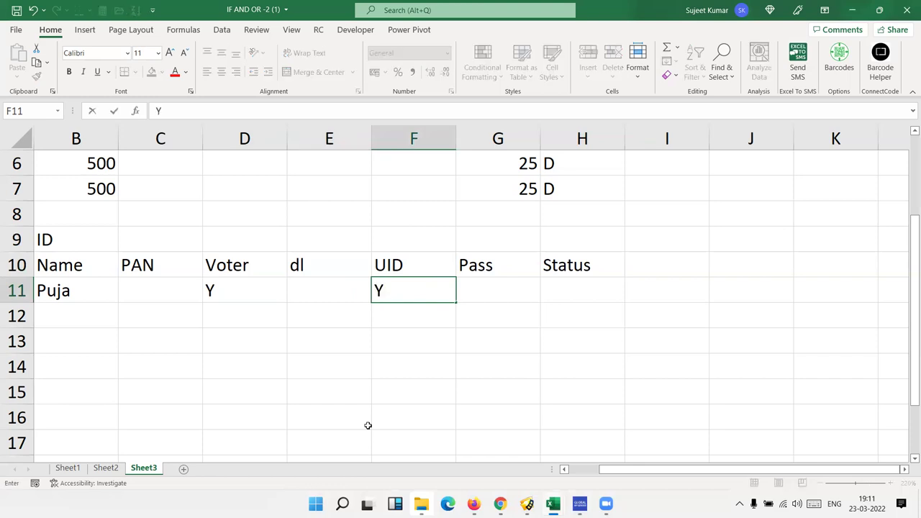
pyautogui.press('Right')
pyautogui.press('Right')
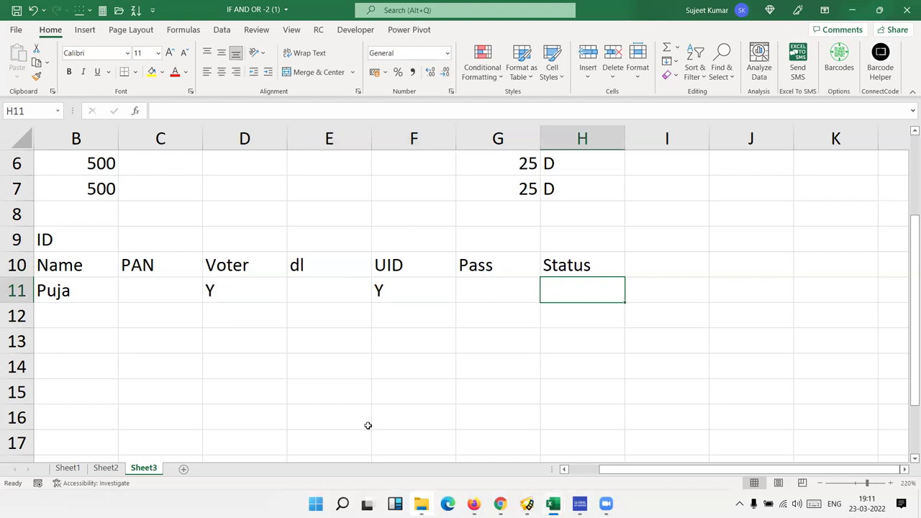
# Enter =OR(C11="y",D11="y",E11="y",F11="y",G11="y") in Status cell H11, showing TRUE.
pyautogui.write('=or')
pyautogui.press('Tab')
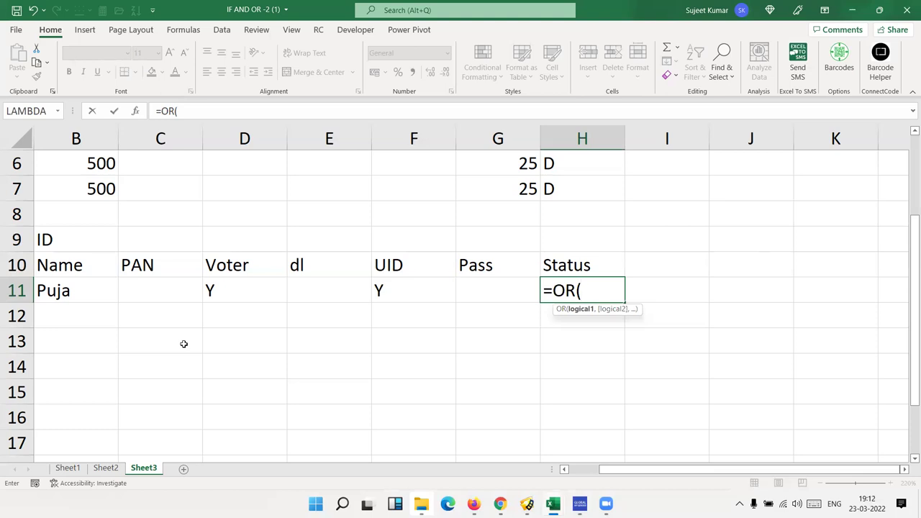
pyautogui.click(169, 296)
pyautogui.write('="y",')
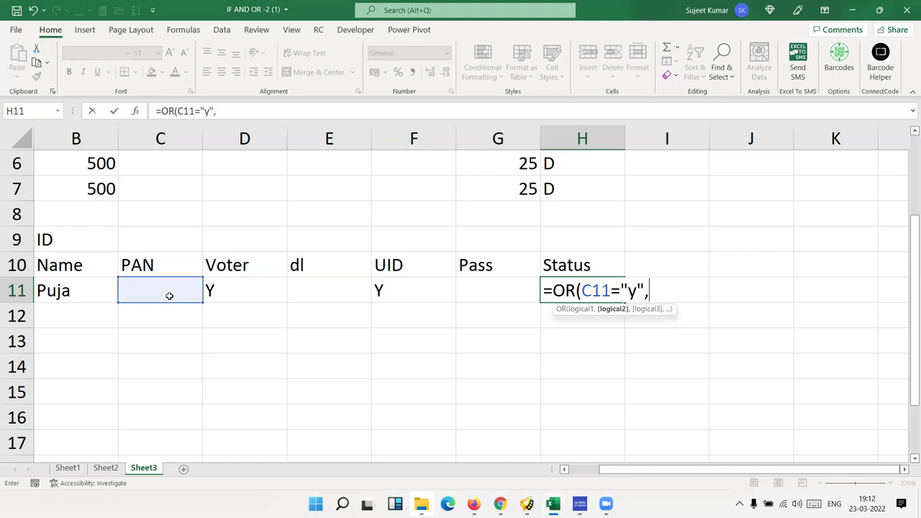
pyautogui.click(219, 292)
pyautogui.write('="y",')
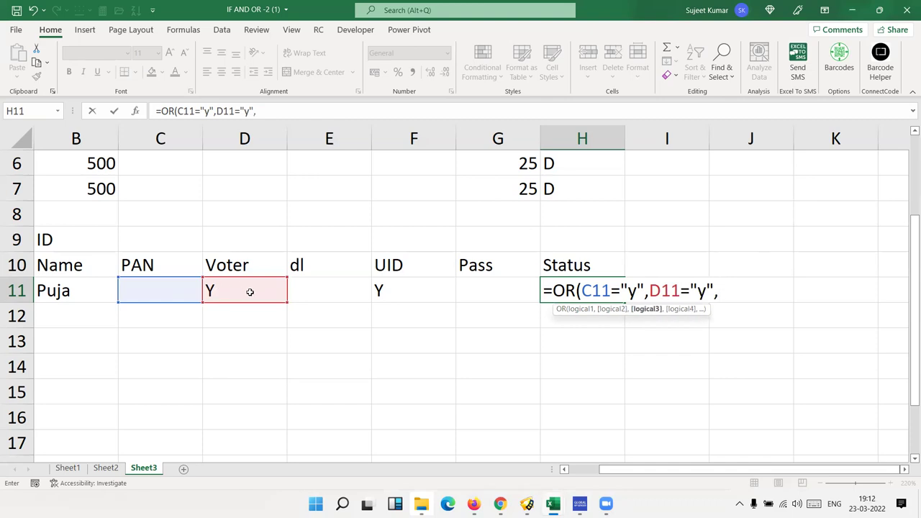
pyautogui.click(306, 292)
pyautogui.write('="y",')
pyautogui.click(377, 291)
pyautogui.write('="y",')
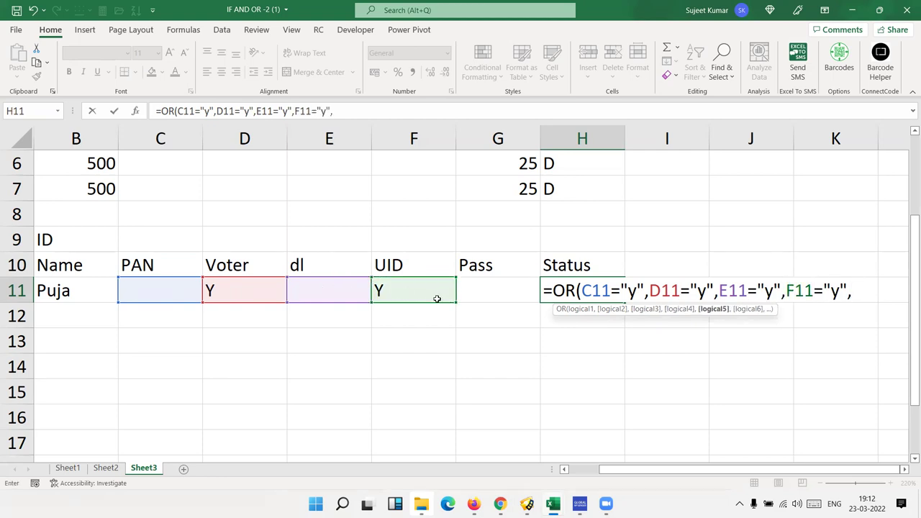
pyautogui.click(479, 302)
pyautogui.write('="y")')
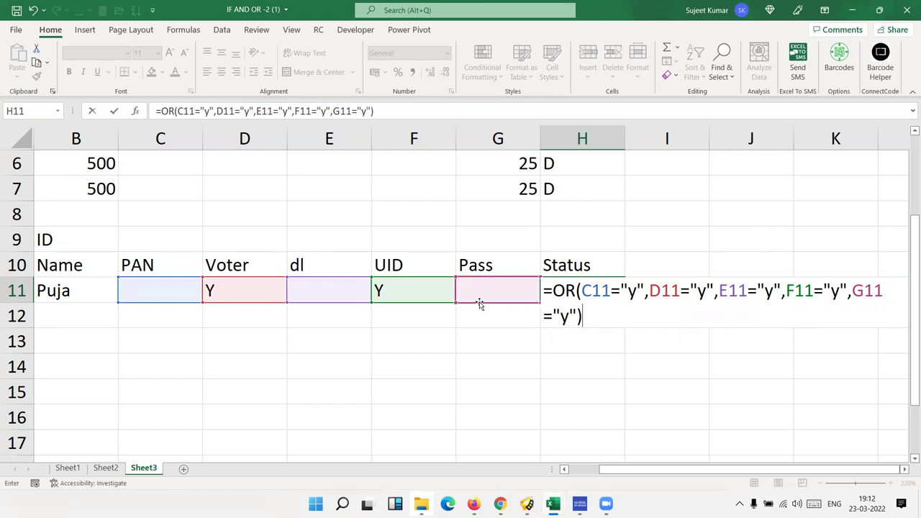
pyautogui.press('Return')
pyautogui.press('Up')
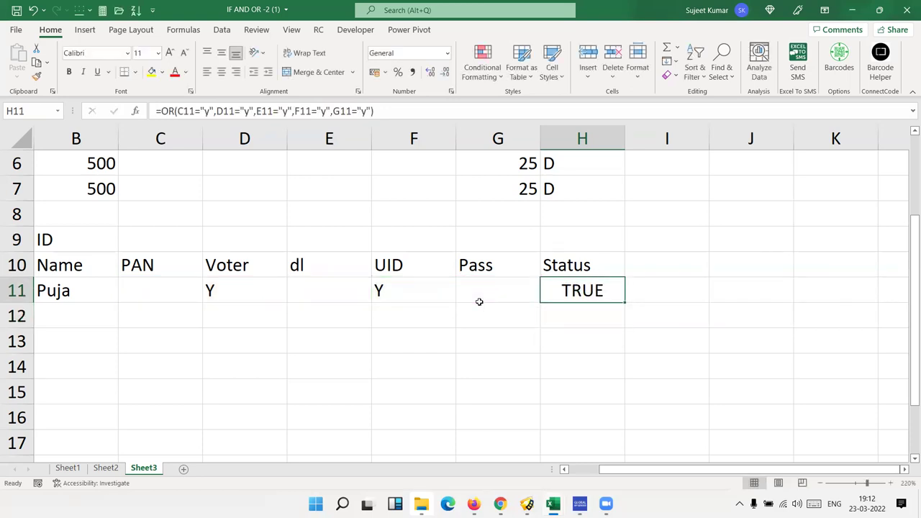
# Wrap H11's OR test in IF returning "OK" or "Pending", accepting Excel's correction.
pyautogui.doubleClick(557, 290)
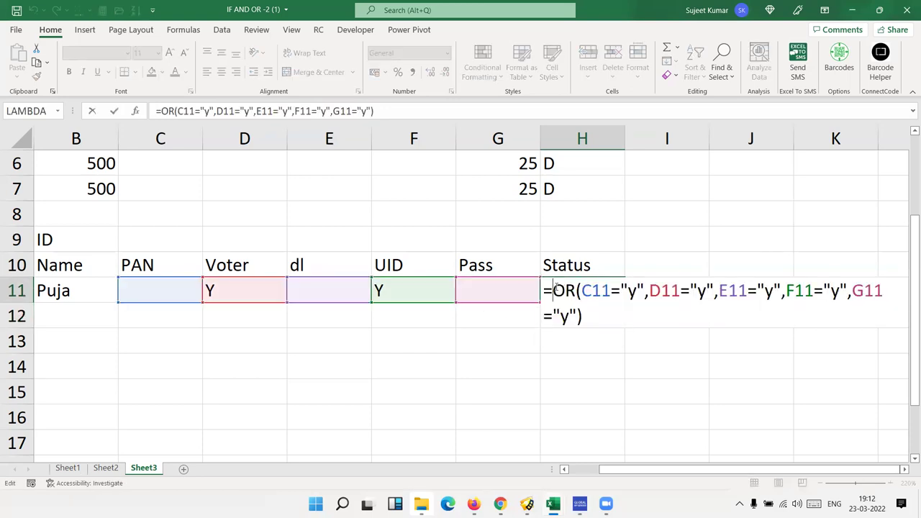
pyautogui.write('if')
pyautogui.press('Tab')
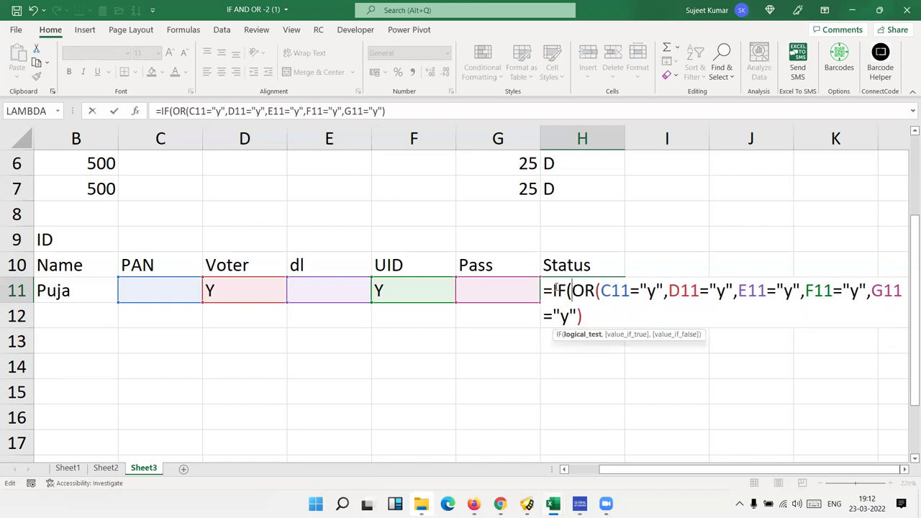
pyautogui.click(598, 318)
pyautogui.write(',"OK","Ped')
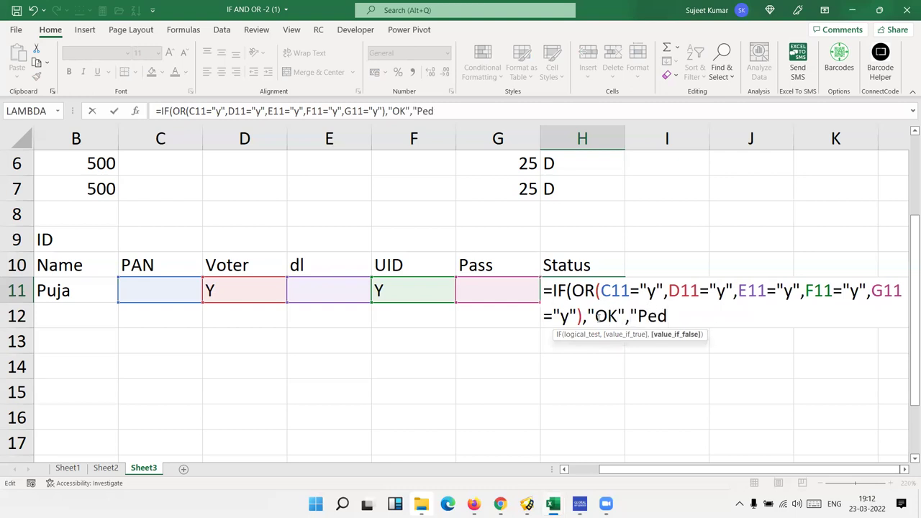
pyautogui.write('ing')
pyautogui.press('BackSpace')
pyautogui.press('BackSpace')
pyautogui.press('BackSpace')
pyautogui.press('BackSpace')
pyautogui.write('nding"')
pyautogui.press('Return')
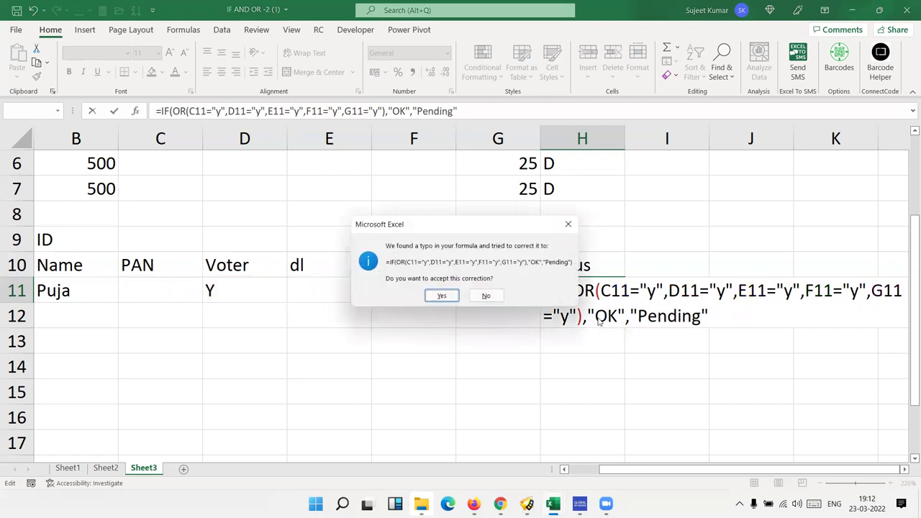
pyautogui.press('Return')
pyautogui.press('Up')
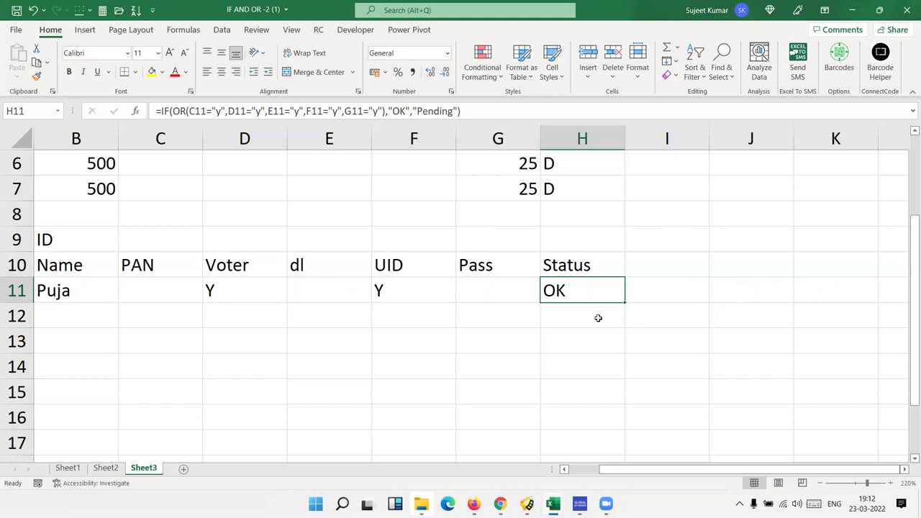
# Review the IF formula in H11, then move the OK result to J11.
pyautogui.doubleClick(576, 291)
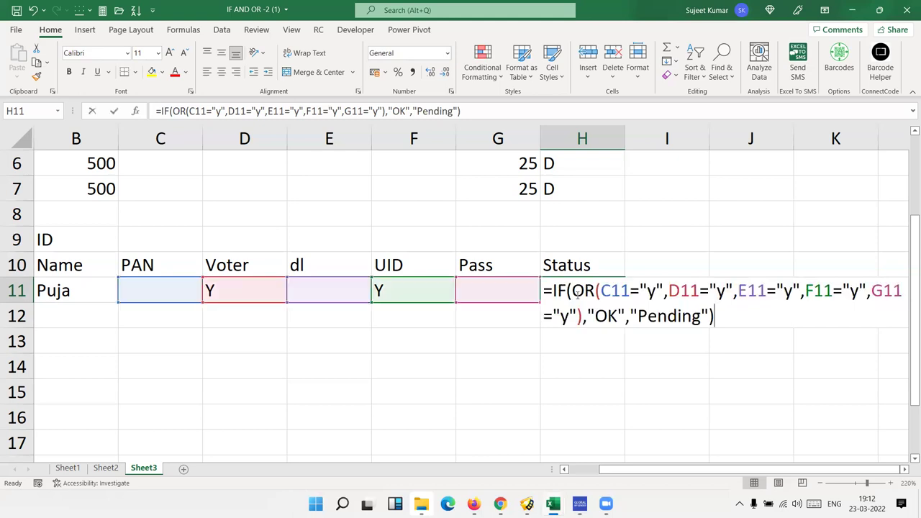
pyautogui.press('Return')
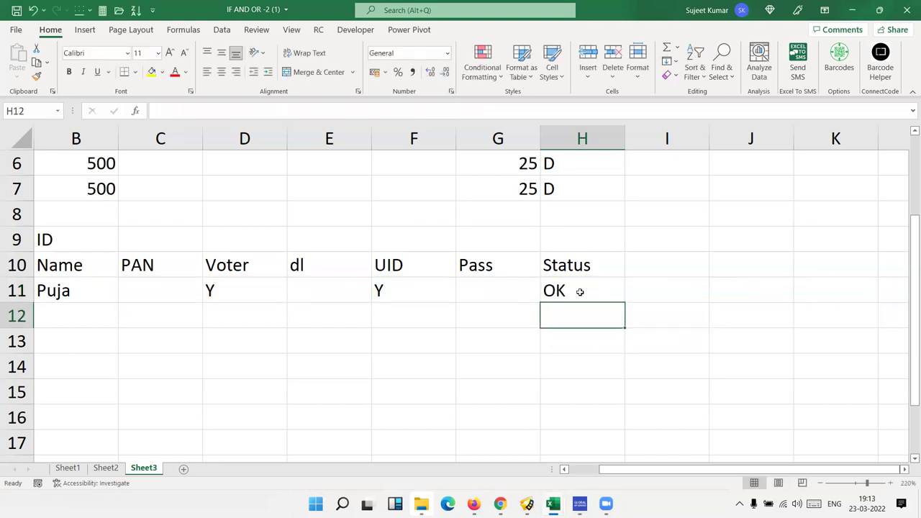
pyautogui.click(581, 290)
pyautogui.moveTo(585, 303); pyautogui.dragTo(728, 304)
# Begin a nested IF in H11 returning "OK" when C11, D11 or E11 equals "y".
pyautogui.click(592, 291)
pyautogui.write('=if')
pyautogui.press('Tab')
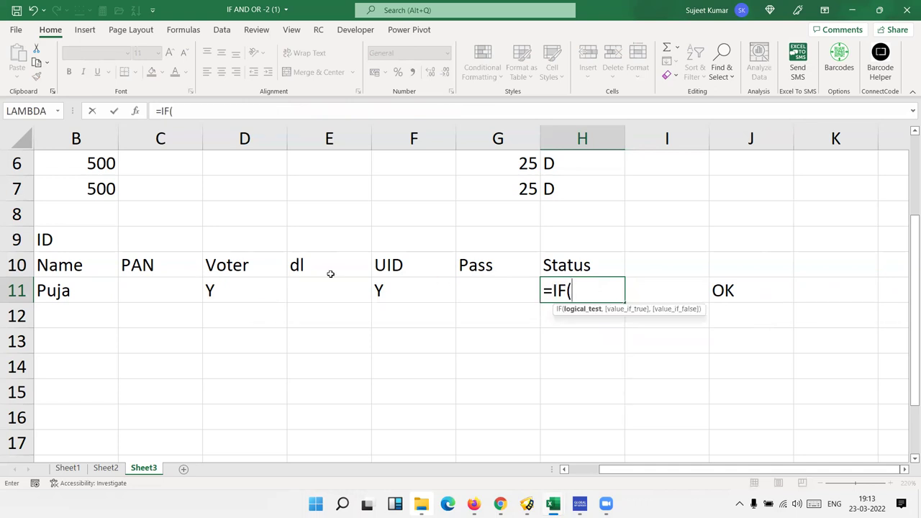
pyautogui.click(191, 289)
pyautogui.write('="y","OK",')
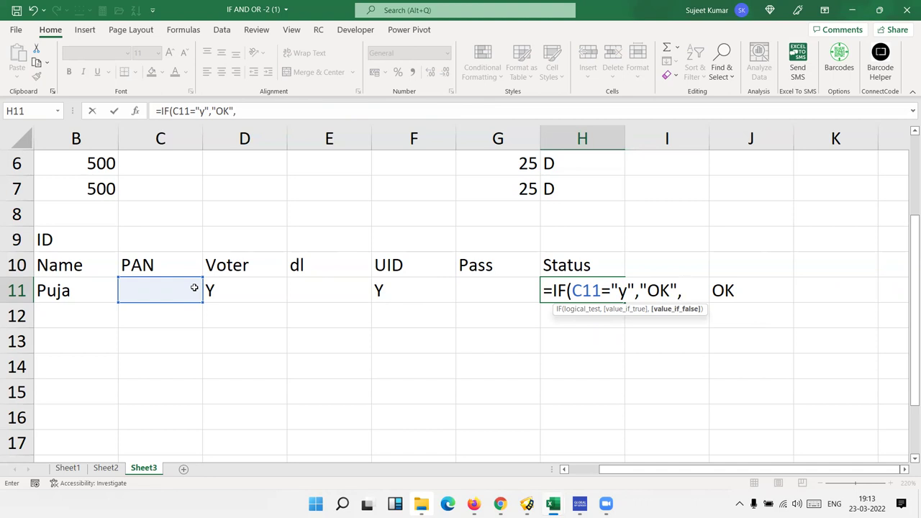
pyautogui.write('I')
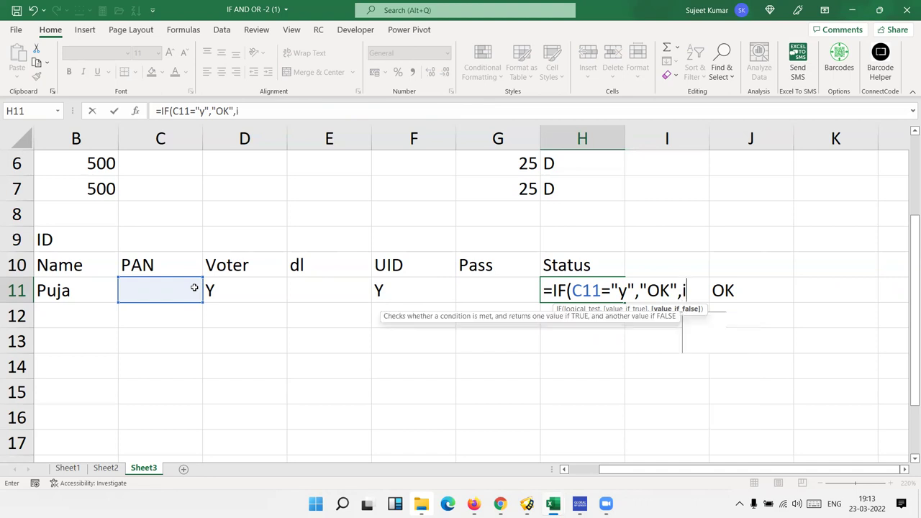
pyautogui.write('F(')
pyautogui.click(211, 288)
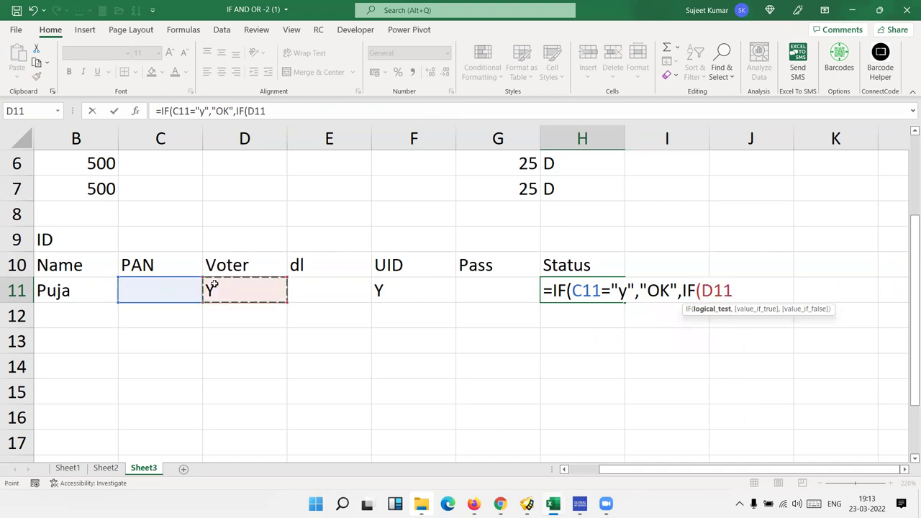
pyautogui.write('="y","OK')
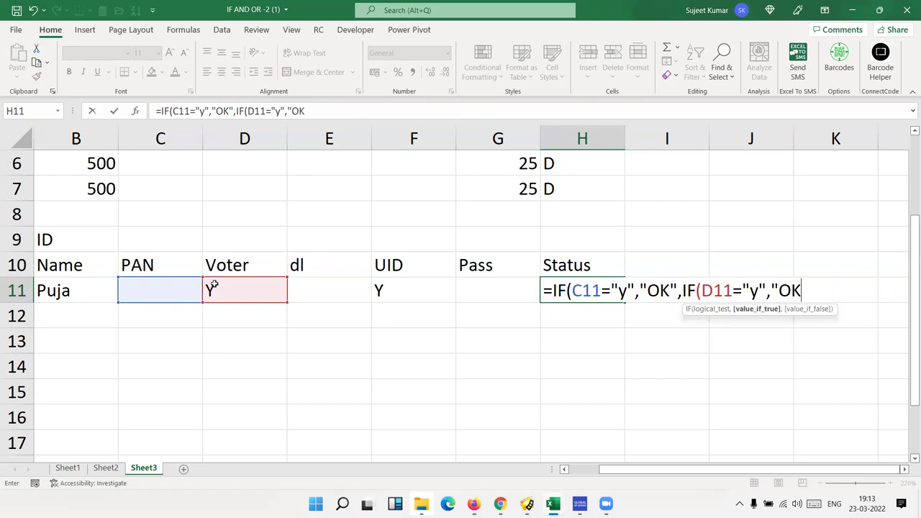
pyautogui.write('",IF(')
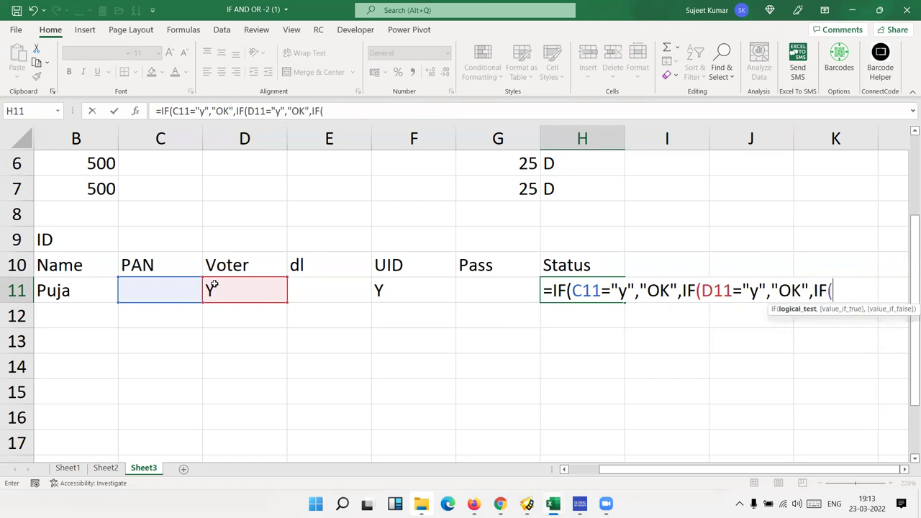
pyautogui.click(316, 280)
pyautogui.write('="y","OK')
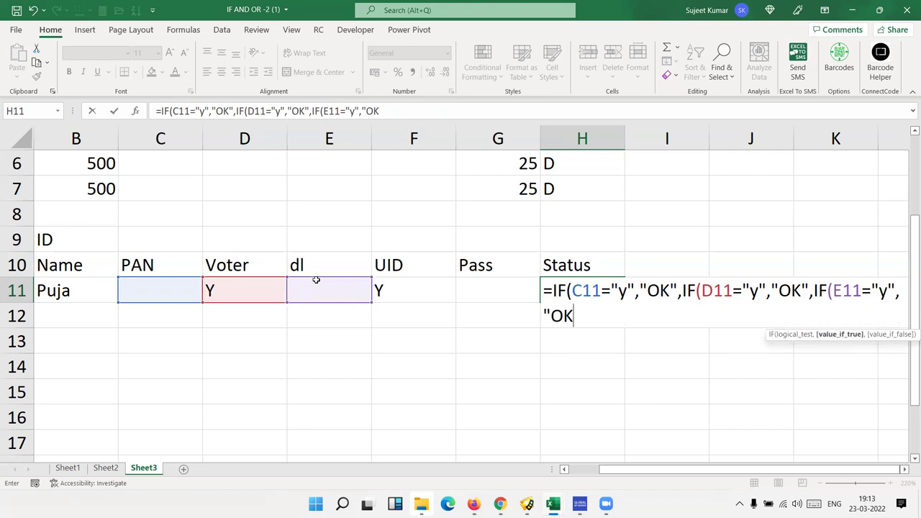
pyautogui.write('",')
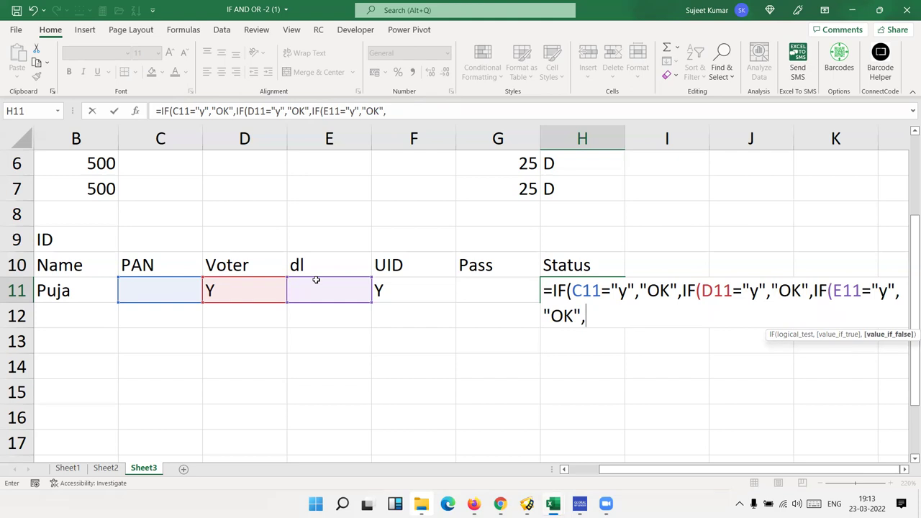
pyautogui.write('IF(')
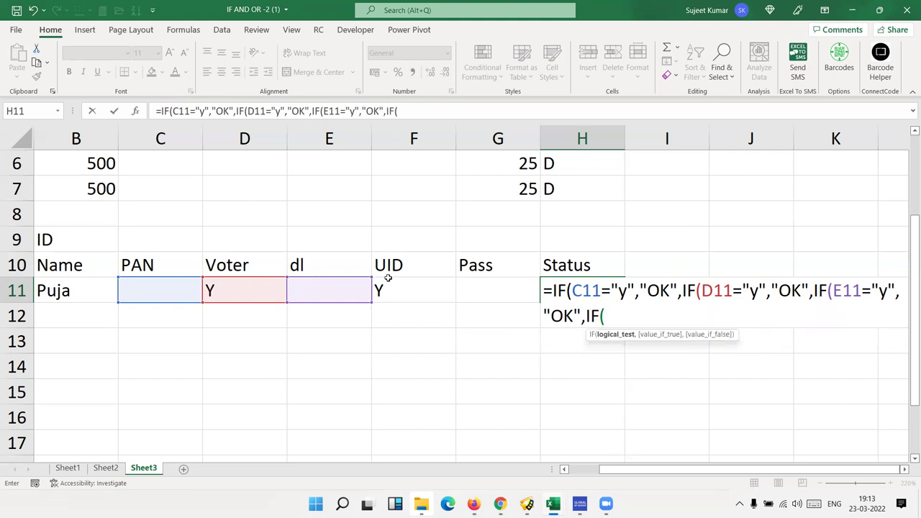
# Complete the nested IF with F11 and G11 checks and "Pending" as the final result.
pyautogui.click(392, 282)
pyautogui.write('="y"')
pyautogui.write('"OK",IF(')
pyautogui.click(496, 290)
pyautogui.write('="y","OK",IF(G11="y')
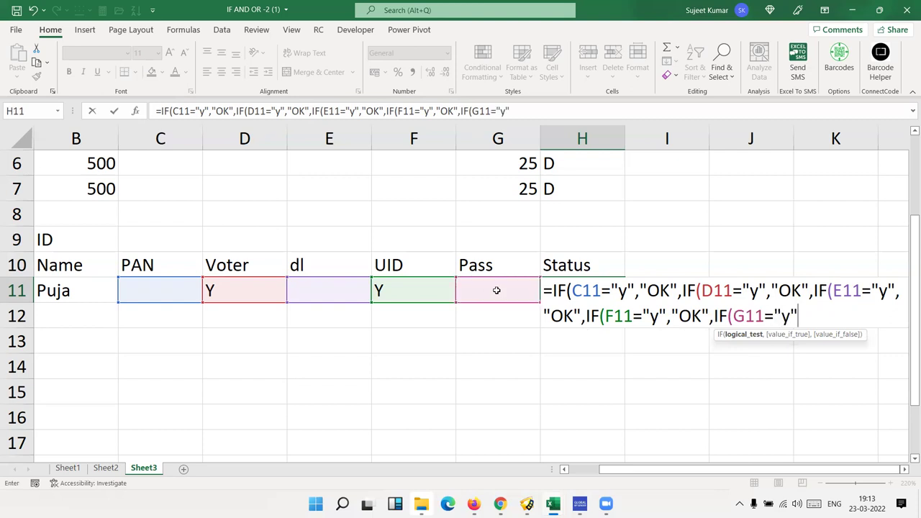
pyautogui.write(',')
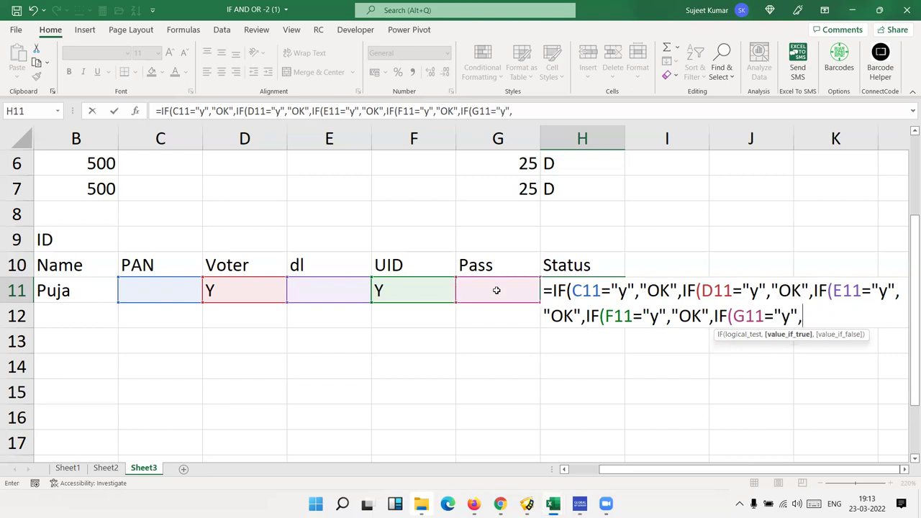
pyautogui.write('"OK","Pe')
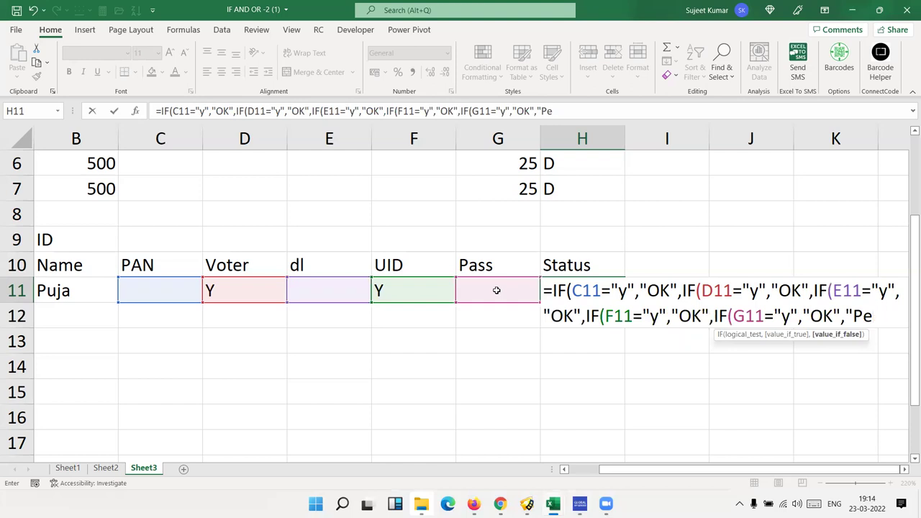
pyautogui.write('nding')
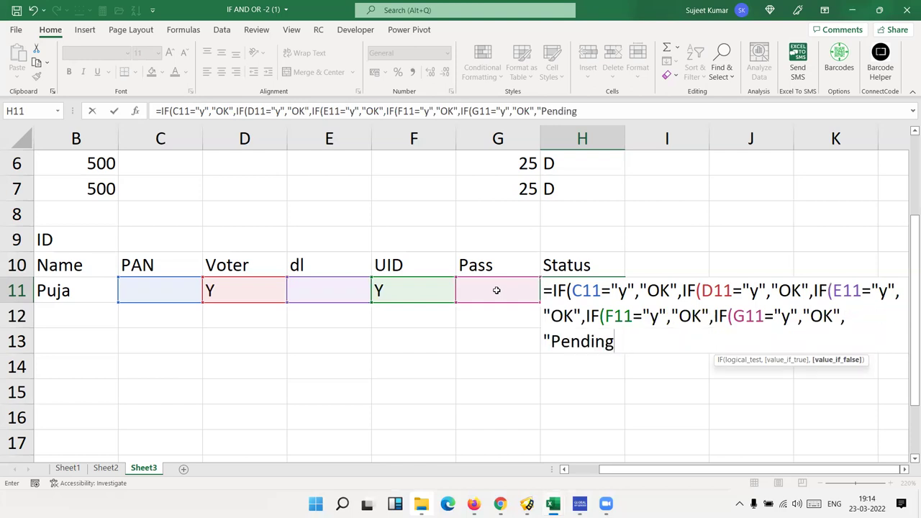
pyautogui.write('"')
pyautogui.press('Return')
pyautogui.press('Return')
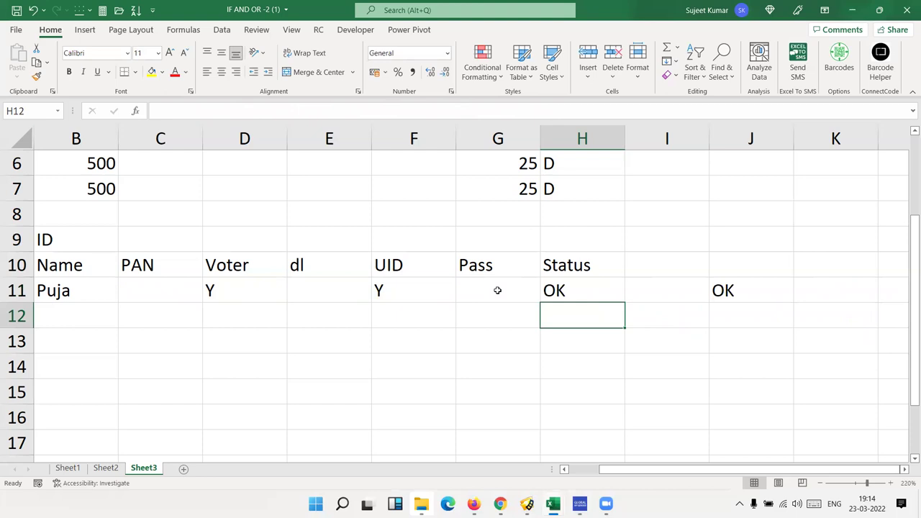
pyautogui.press('Up')
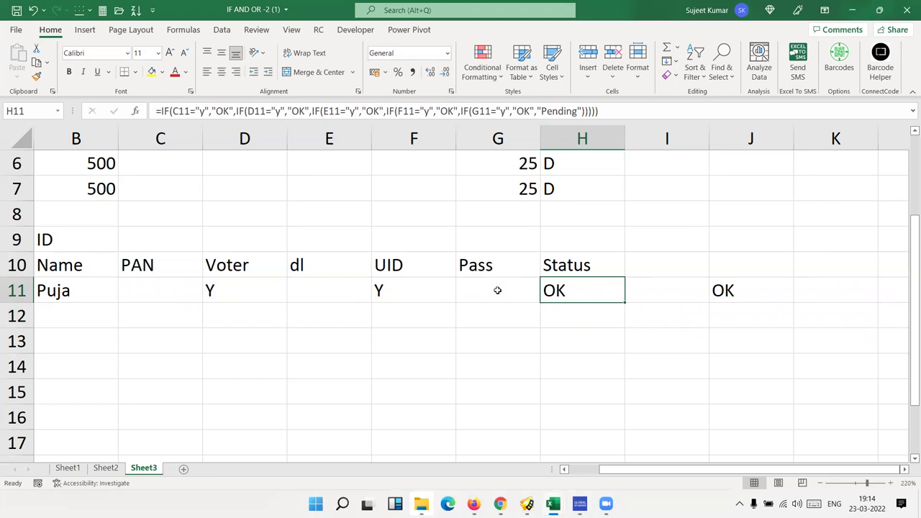
pyautogui.press('Right')
pyautogui.press('Right')
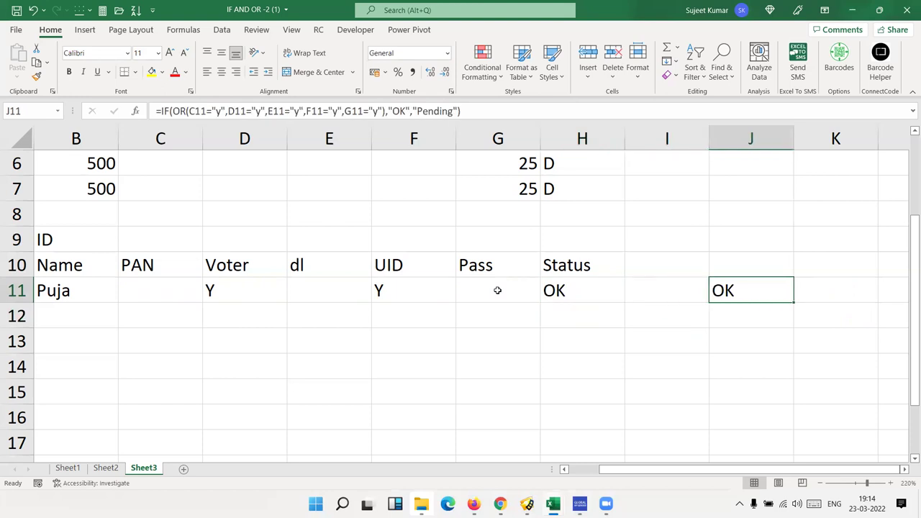
pyautogui.doubleClick(746, 296)
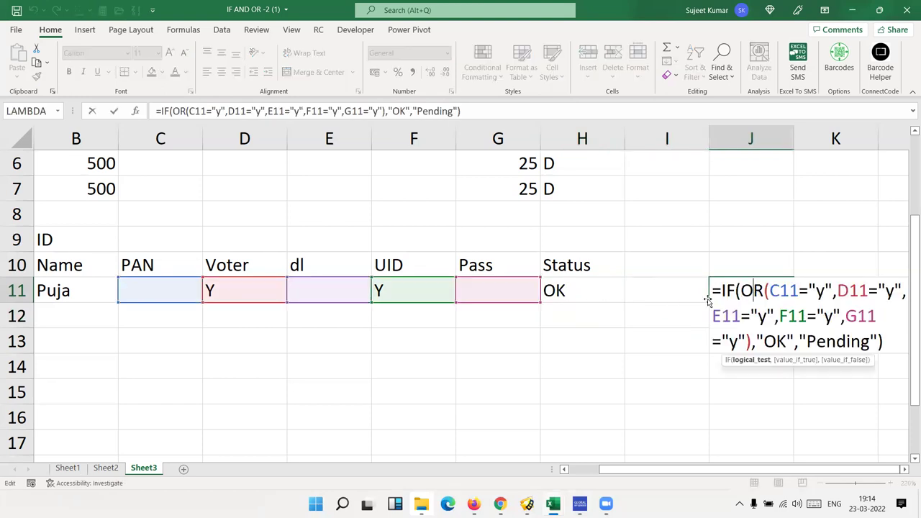
pyautogui.moveTo(741, 291); pyautogui.dragTo(805, 342)
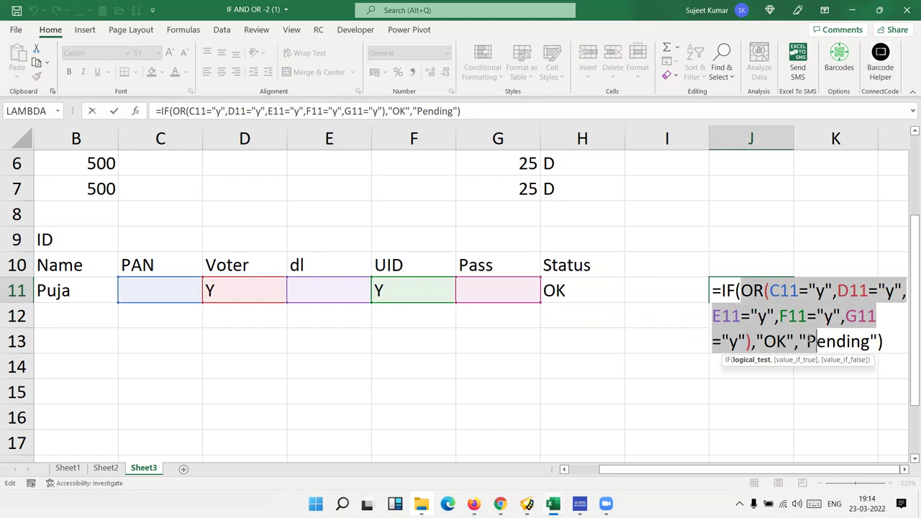
pyautogui.click(756, 342)
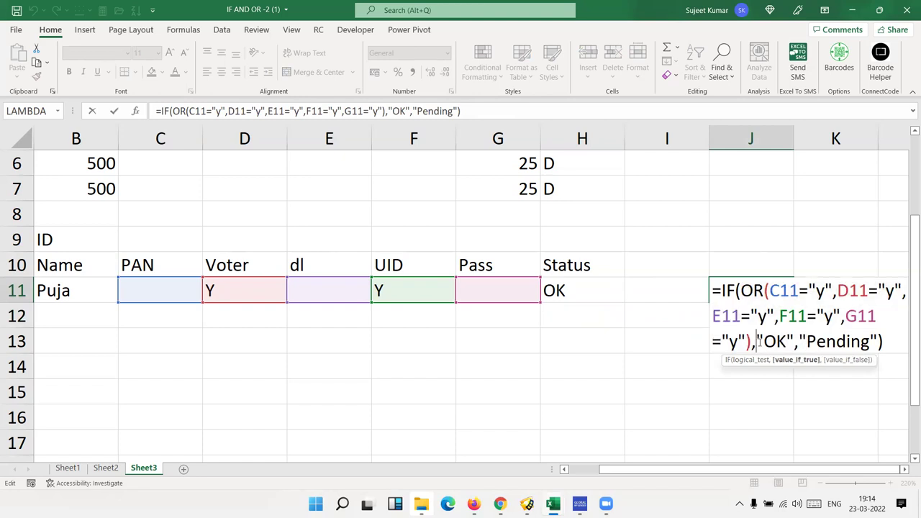
pyautogui.press('Return')
pyautogui.doubleClick(555, 290)
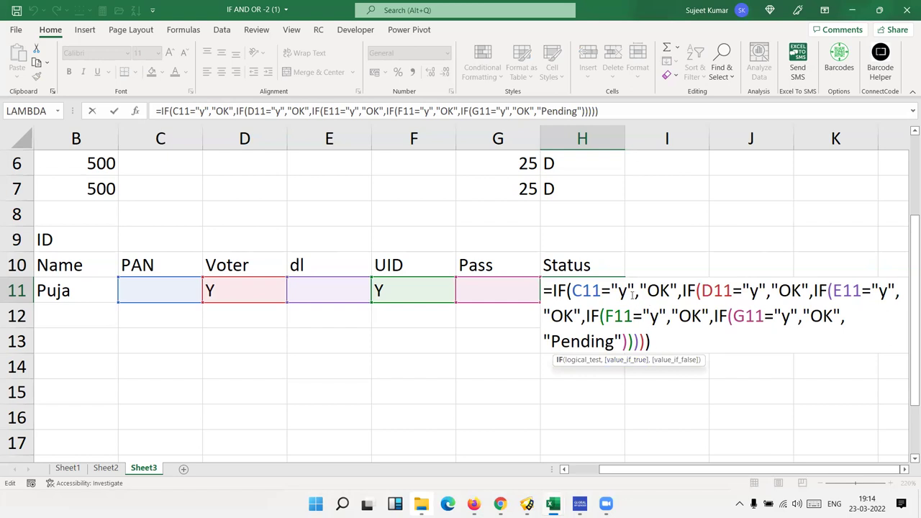
pyautogui.doubleClick(656, 290)
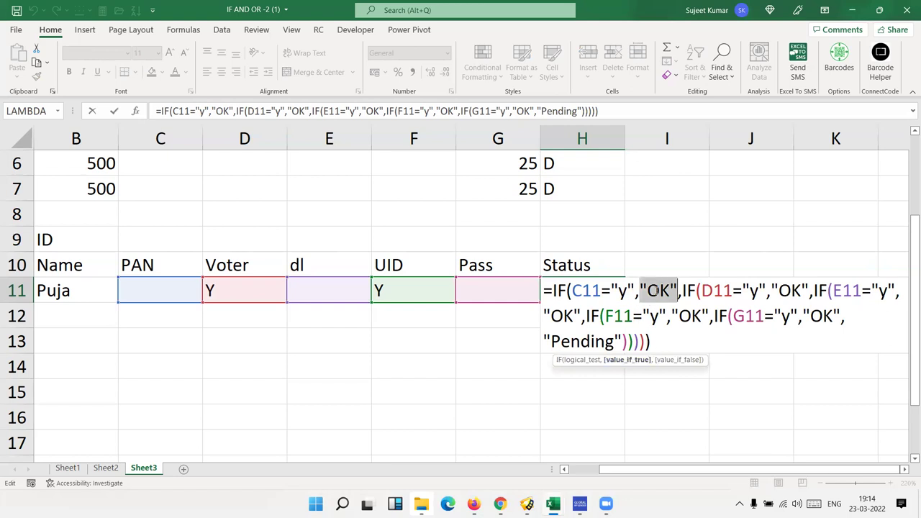
pyautogui.doubleClick(789, 290)
pyautogui.doubleClick(560, 314)
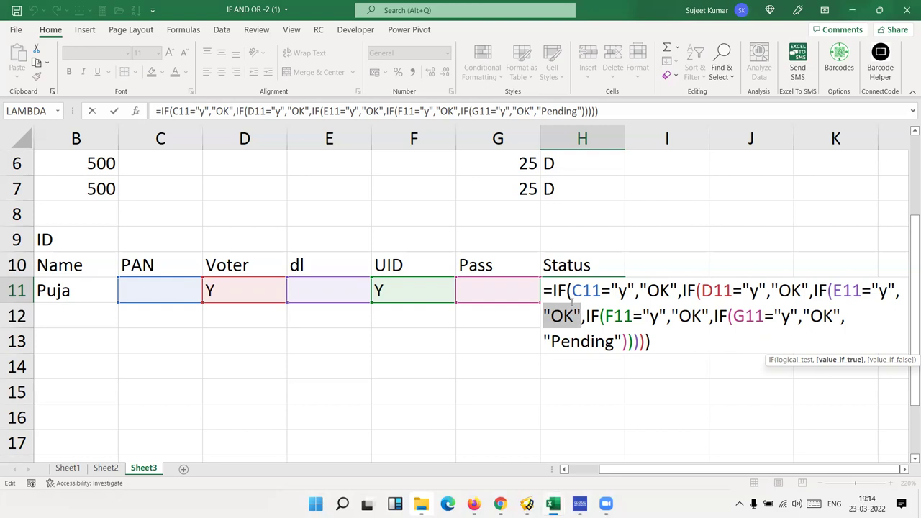
pyautogui.press('Return')
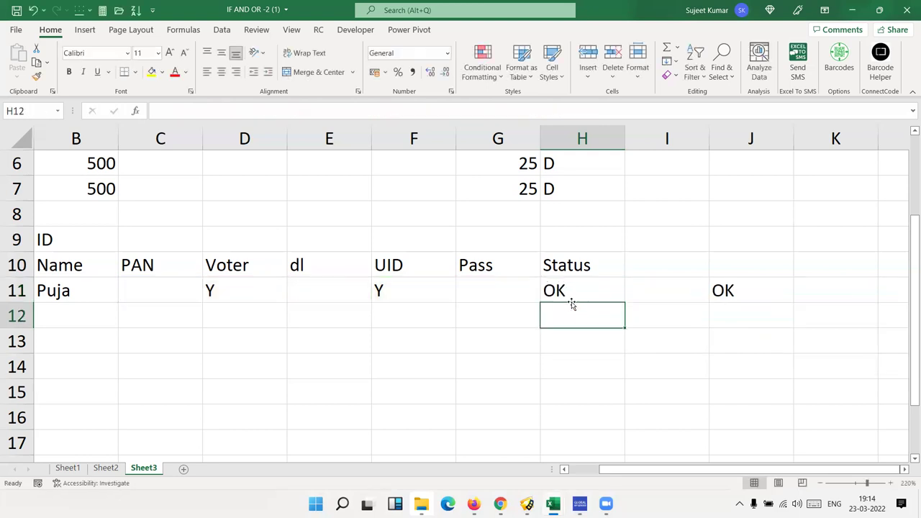
pyautogui.scroll(2, 578, 335)
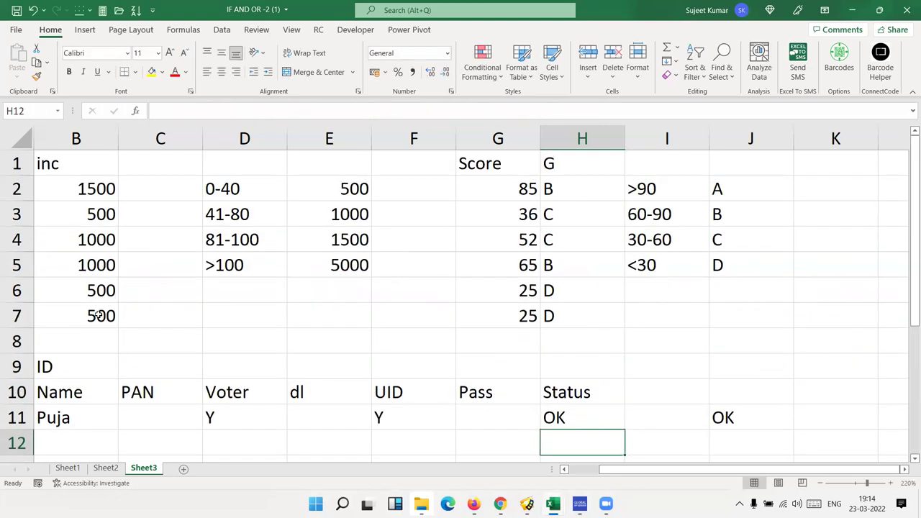
pyautogui.click(113, 193)
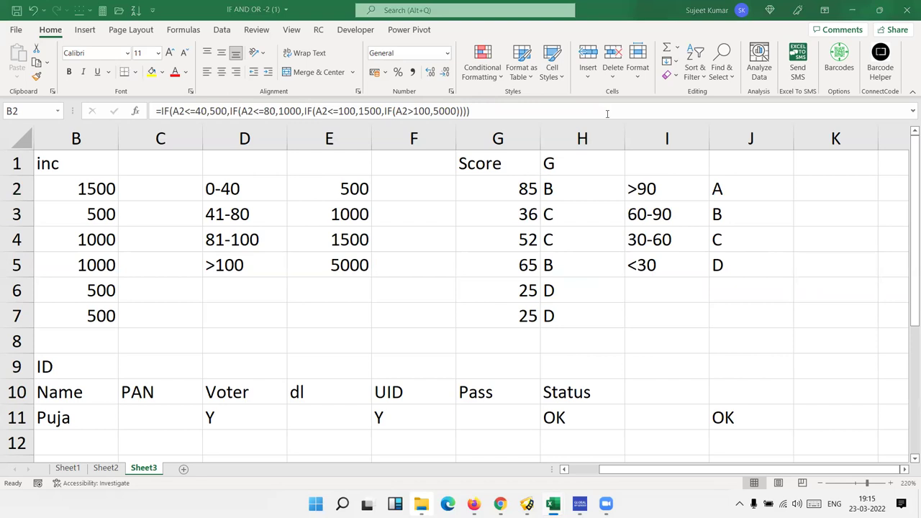
pyautogui.scroll(-1, 436, 348)
pyautogui.scroll(1, 438, 350)
pyautogui.moveTo(907, 257); pyautogui.dragTo(907, 325)
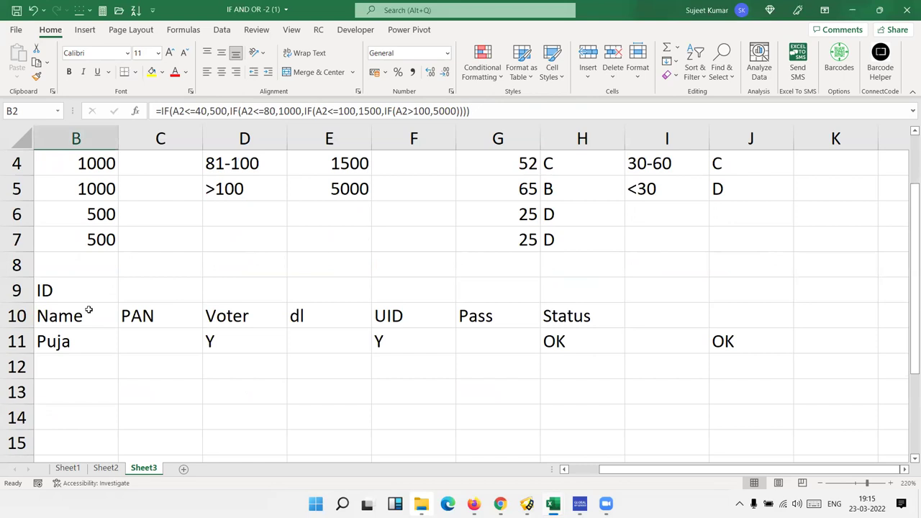
# Clear the Y entries from D11 and F11 so Status reads Pending.
pyautogui.click(223, 333)
pyautogui.press('Delete')
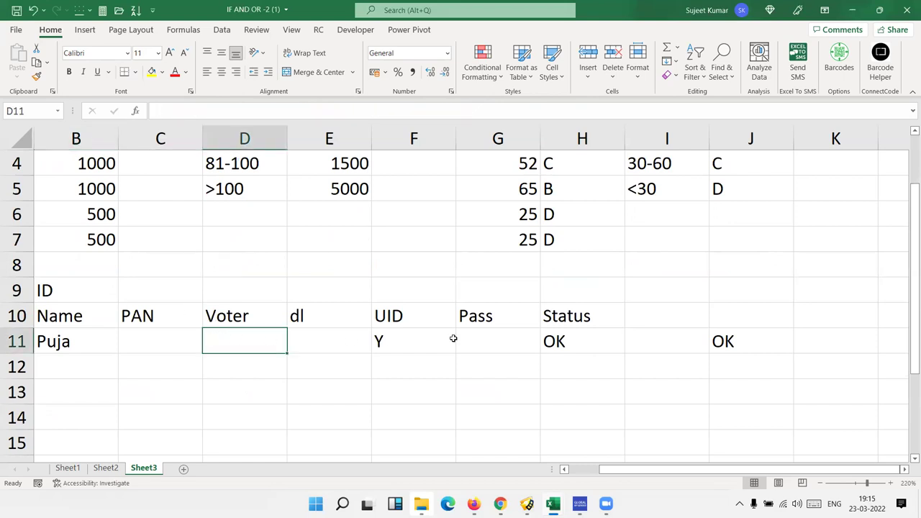
pyautogui.click(420, 344)
pyautogui.press('Delete')
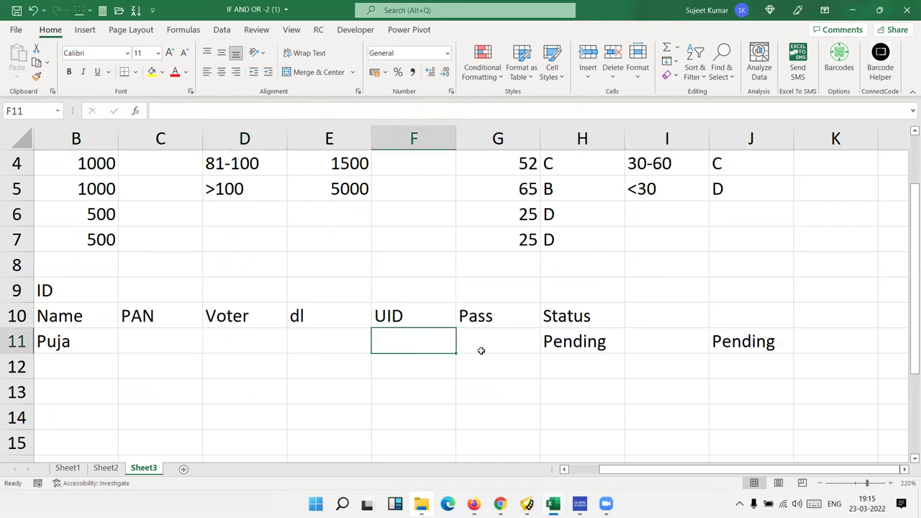
# Fill C11 with green and D11:G11 with yellow.
pyautogui.click(184, 342)
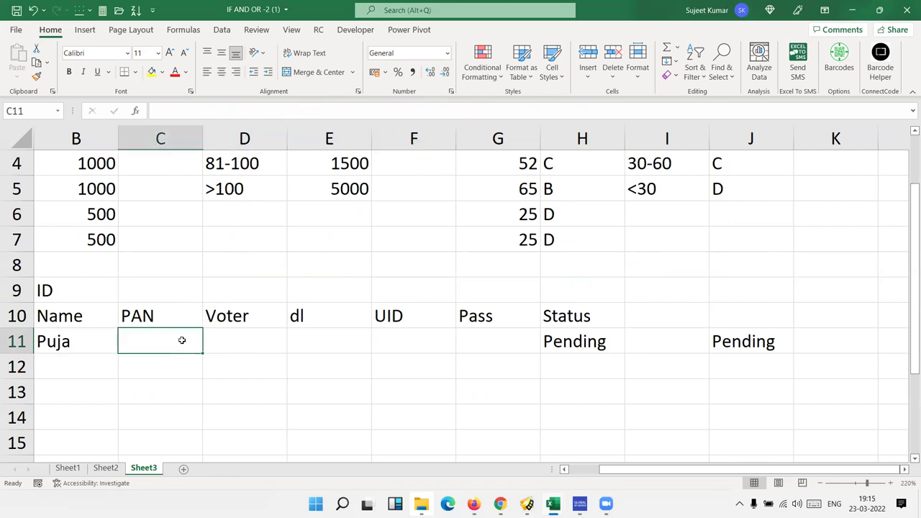
pyautogui.click(163, 75)
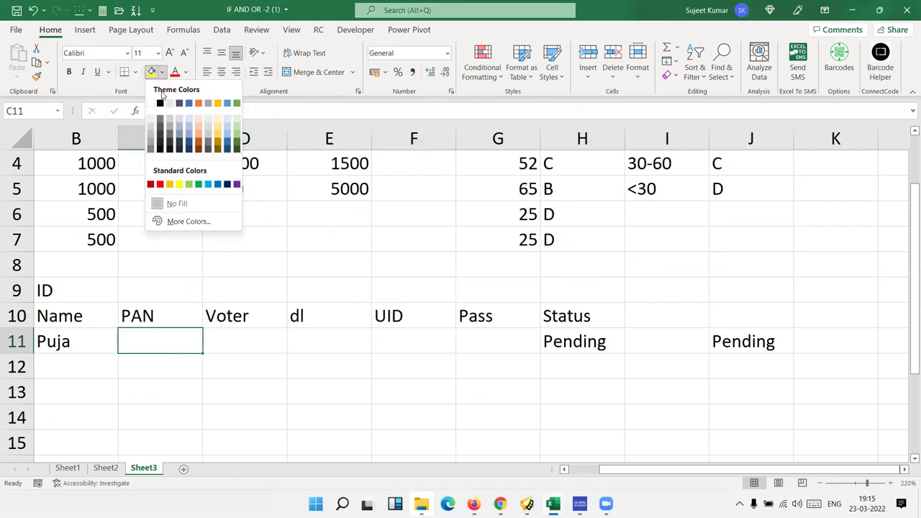
pyautogui.click(198, 186)
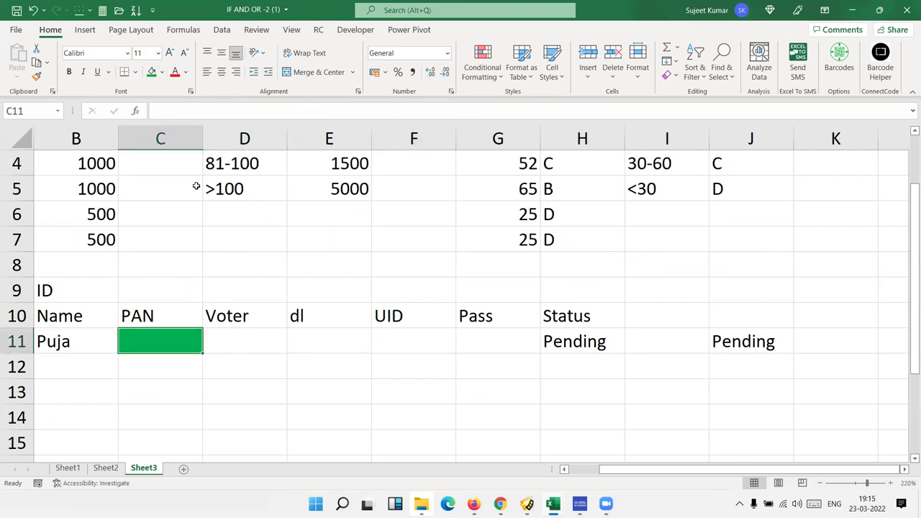
pyautogui.moveTo(247, 341); pyautogui.dragTo(463, 336)
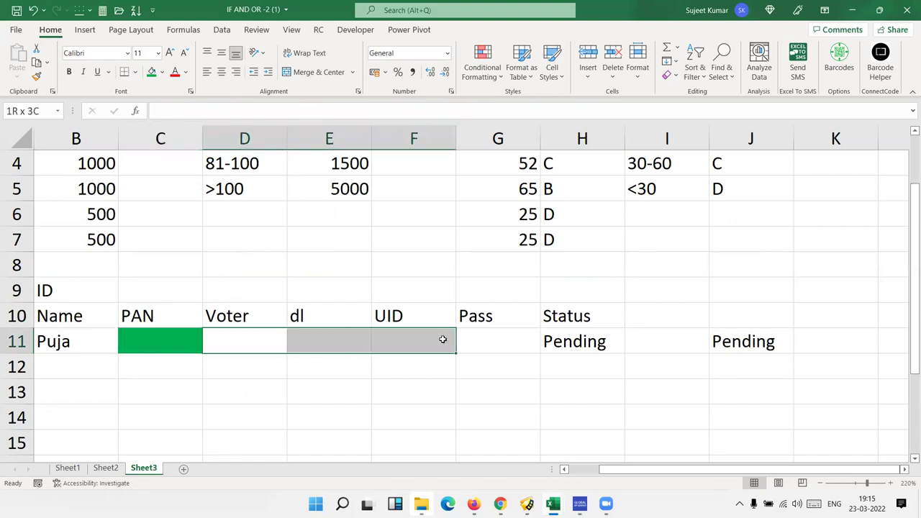
pyautogui.click(163, 73)
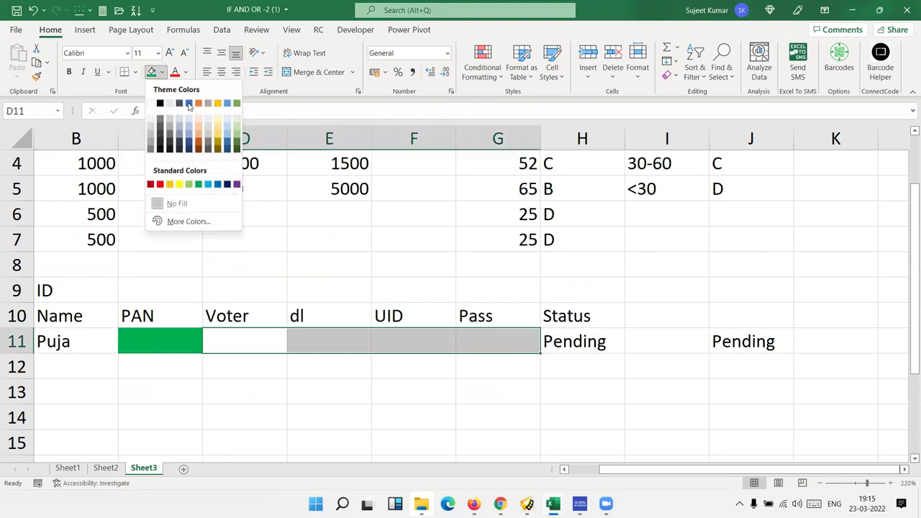
pyautogui.click(178, 185)
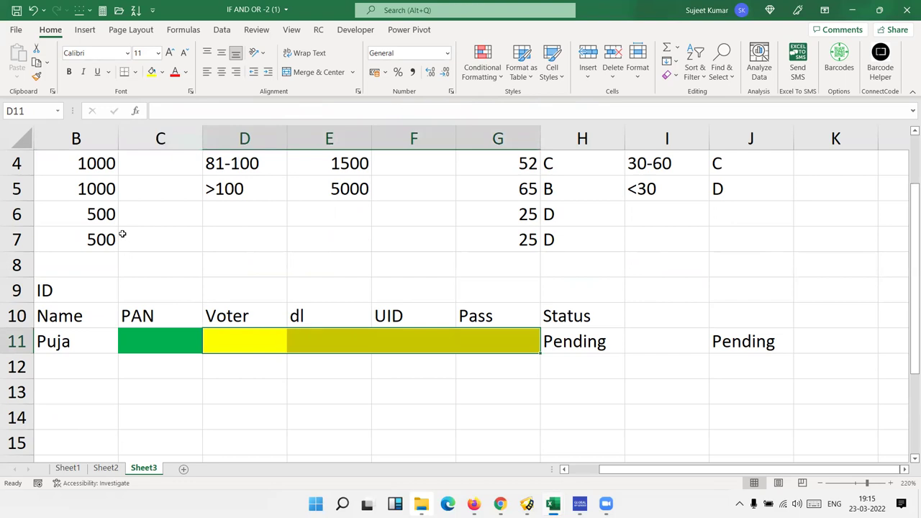
pyautogui.click(140, 345)
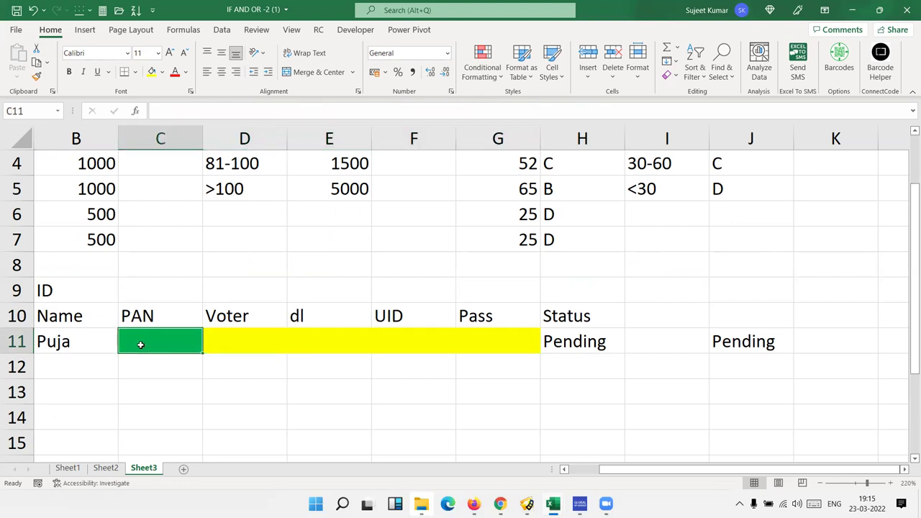
pyautogui.moveTo(257, 343); pyautogui.dragTo(477, 344)
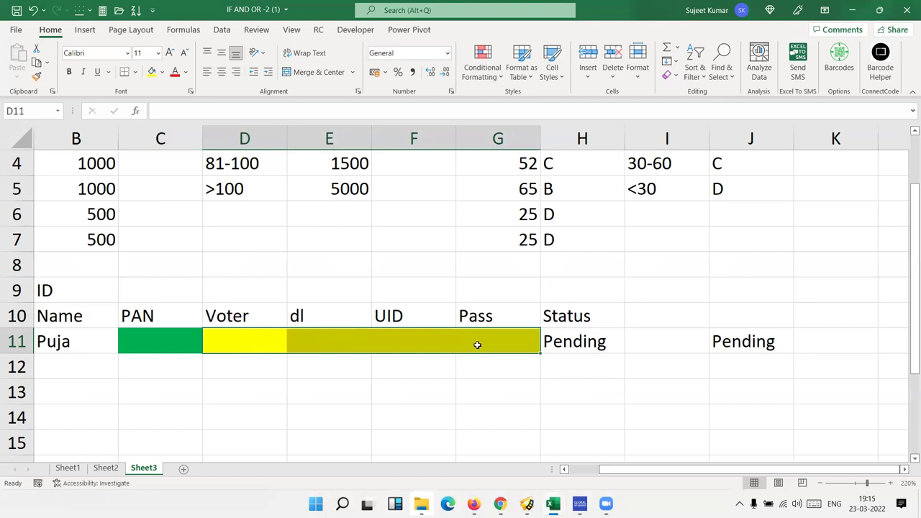